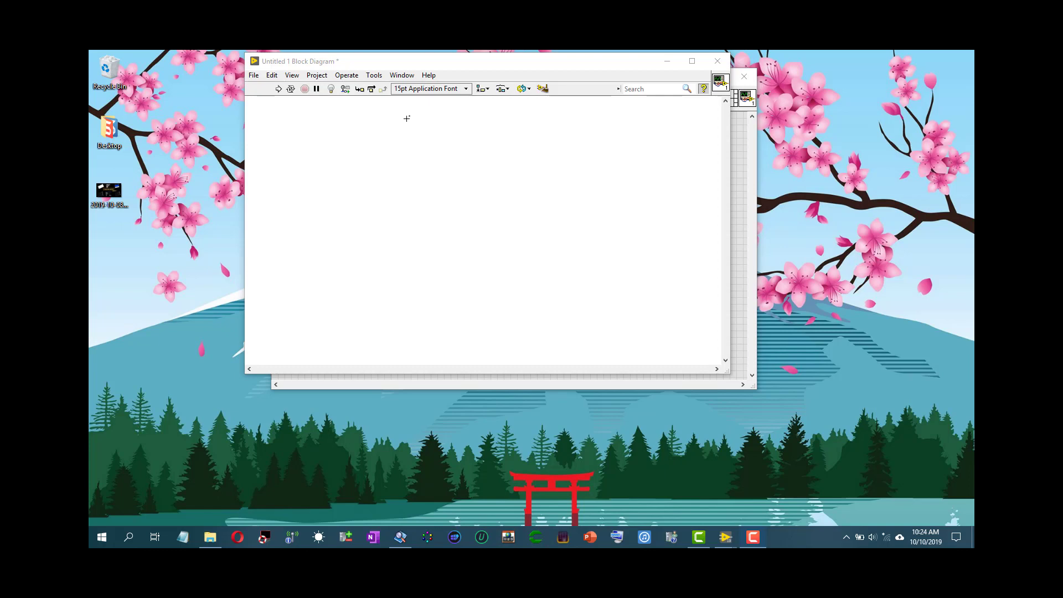
Look at the Functions palette on the diagram and the Controls palette on the front panel, then return to the diagram
right_click(406, 117)
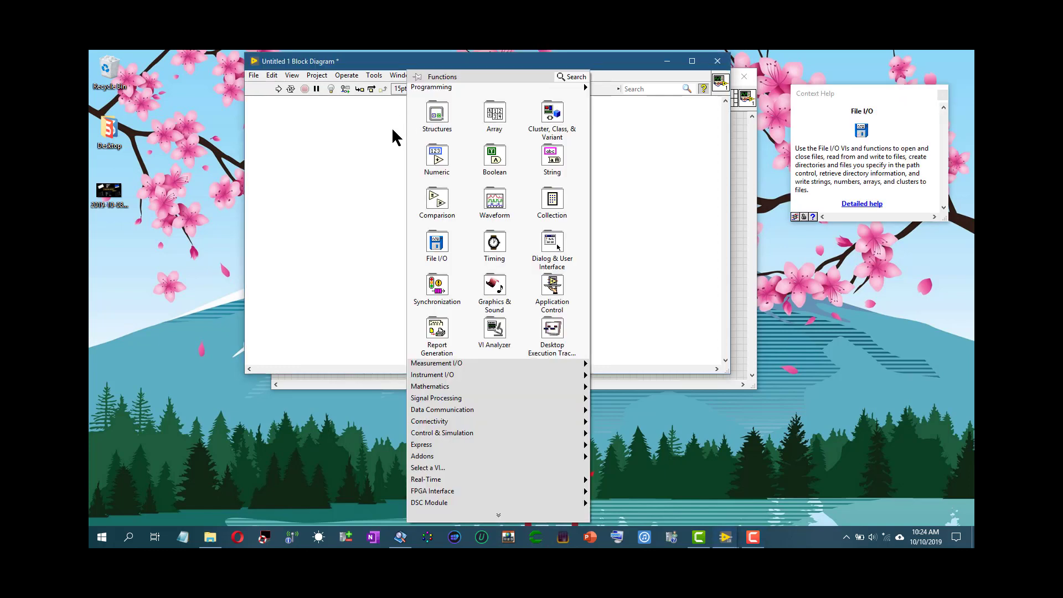
left_click(392, 130)
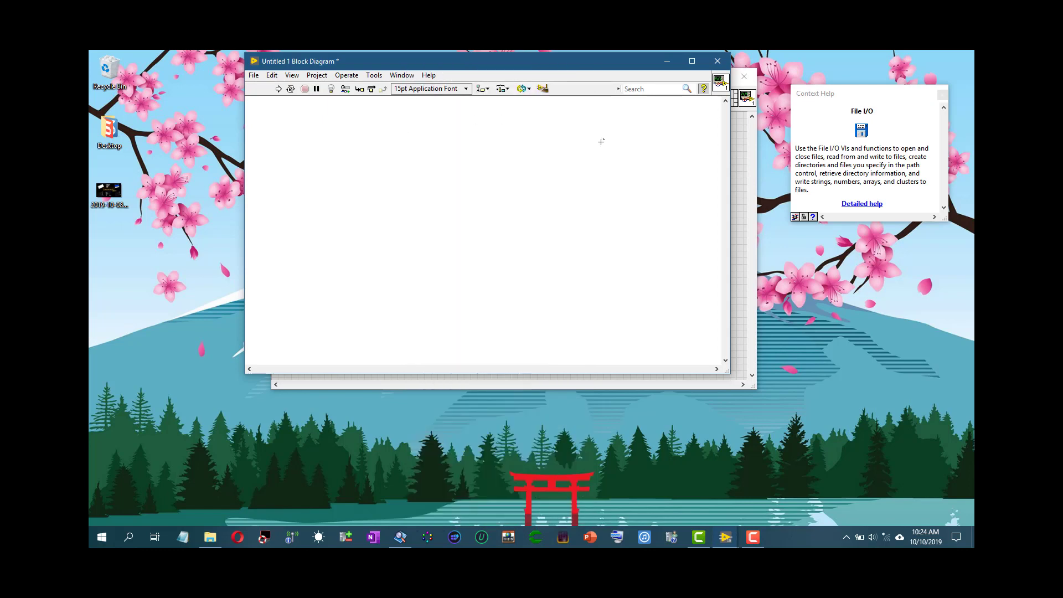
key("ctrl+e")
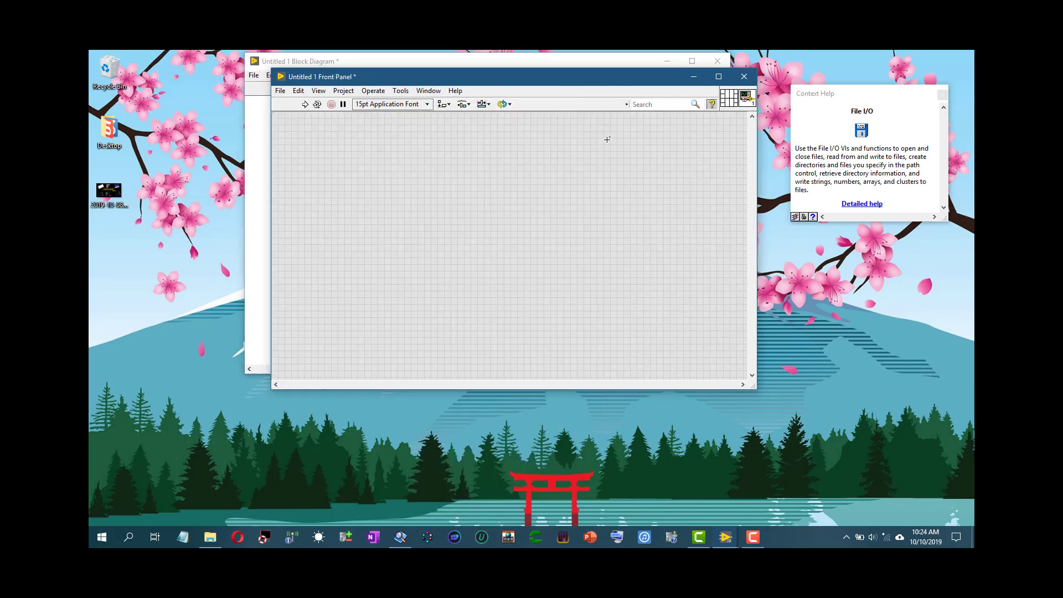
right_click(518, 136)
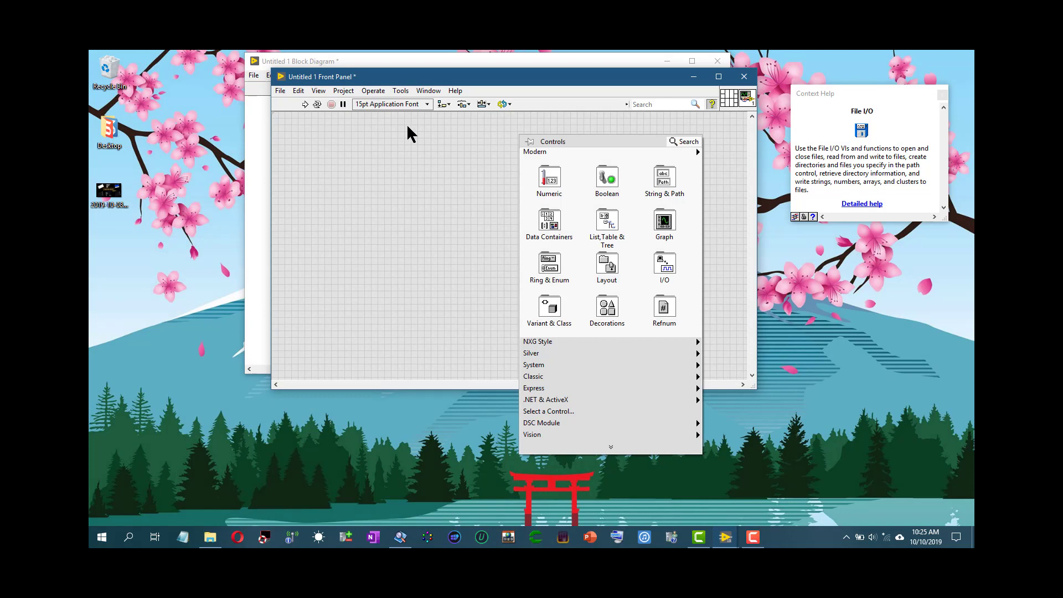
left_click(253, 117)
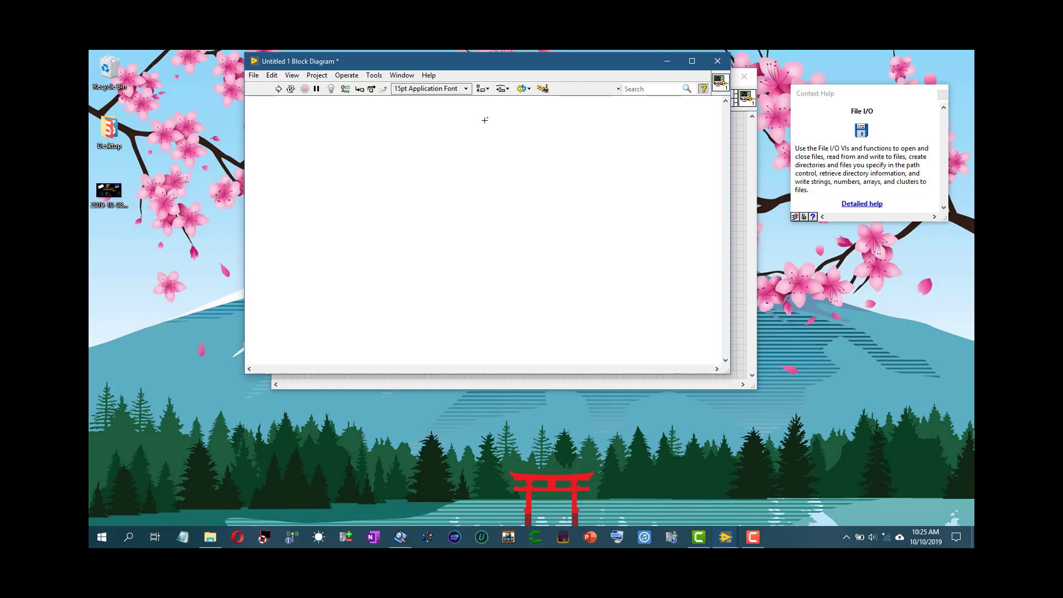
Draw a For Loop from the Structures palette on the block diagram
right_click(506, 114)
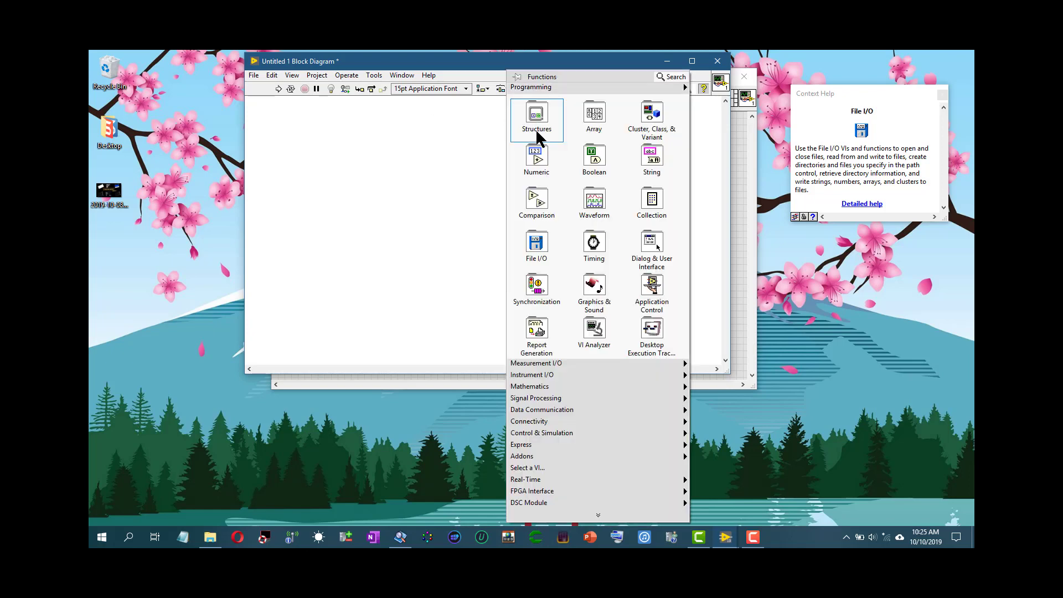
mouse_move(552, 136)
left_click(593, 148)
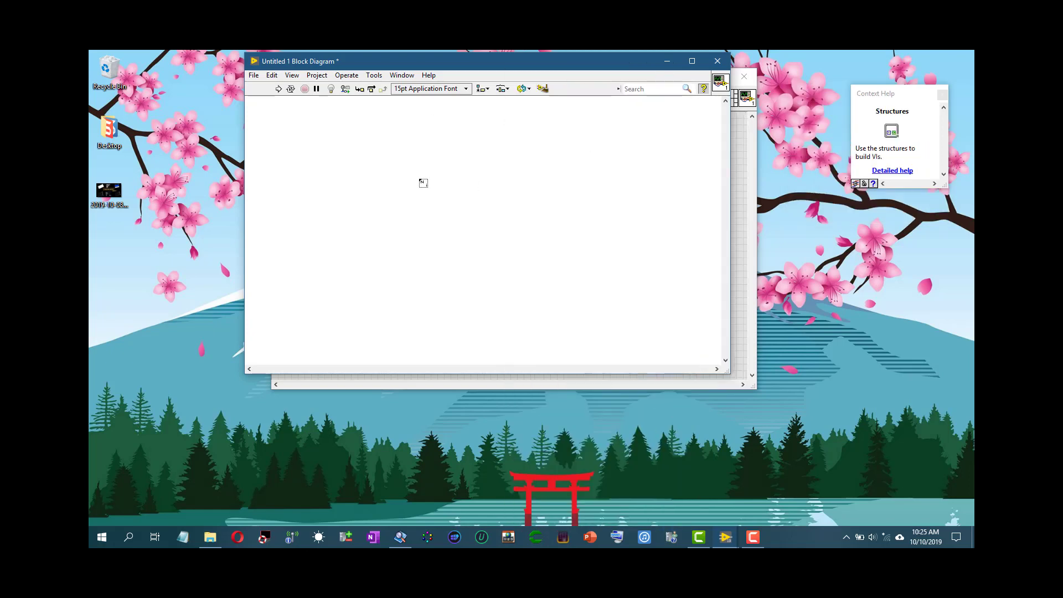
left_click_drag(331, 134, 533, 253)
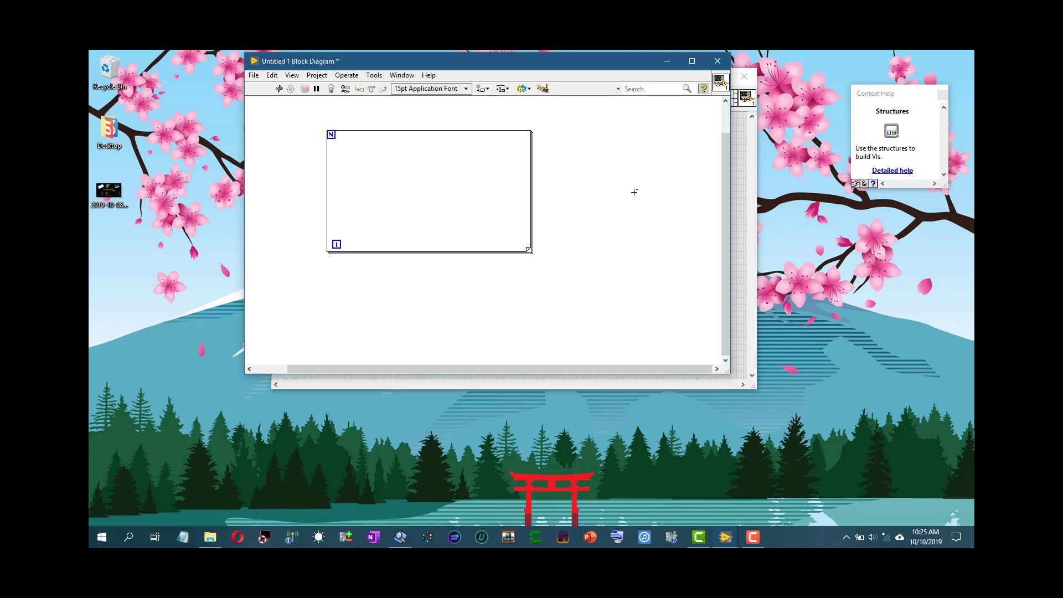
Place Write Delimited Spreadsheet.vi from File I/O at the diagram's upper left
right_click(416, 111)
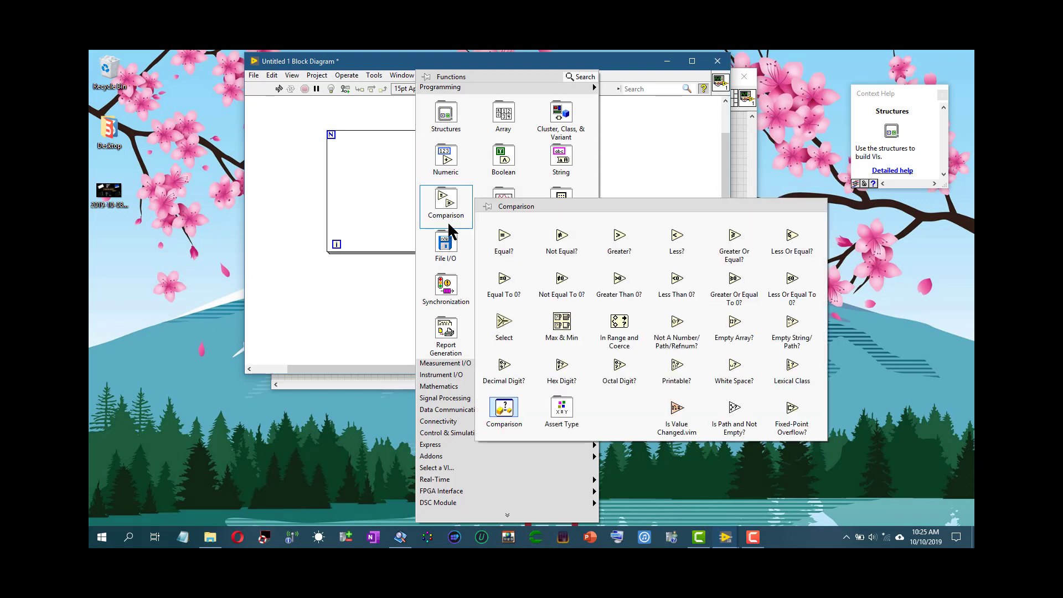
mouse_move(441, 247)
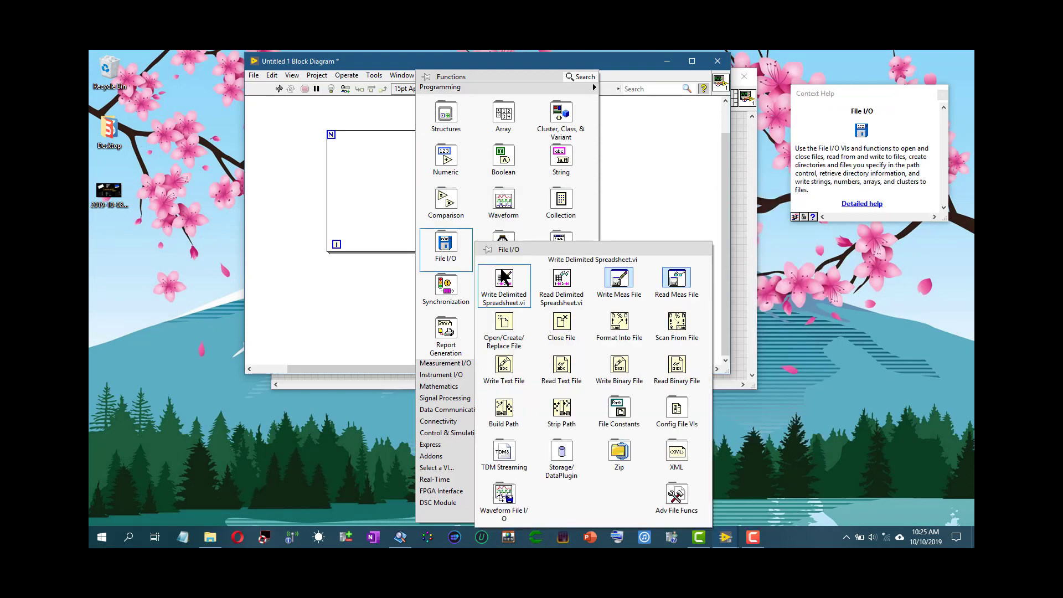
left_click(512, 282)
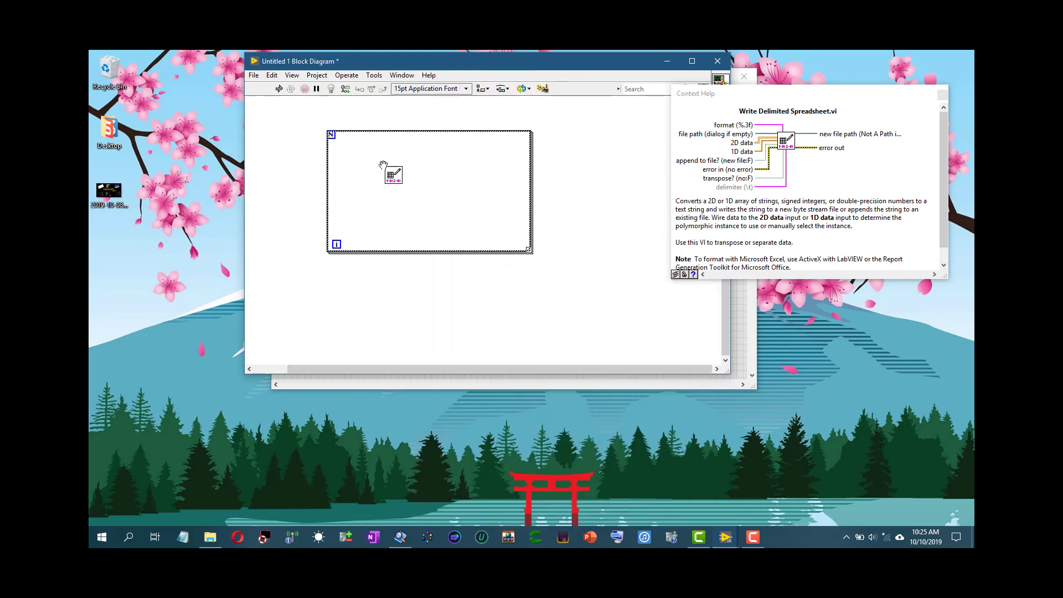
left_click(286, 119)
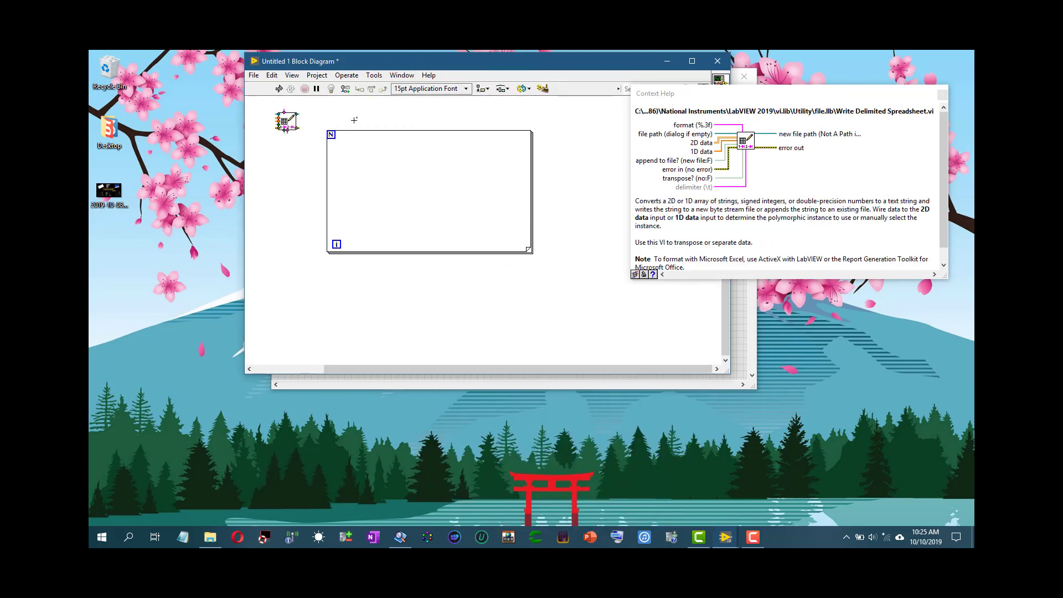
Pin the Functions palette as a floating window showing the File I/O functions
right_click(394, 114)
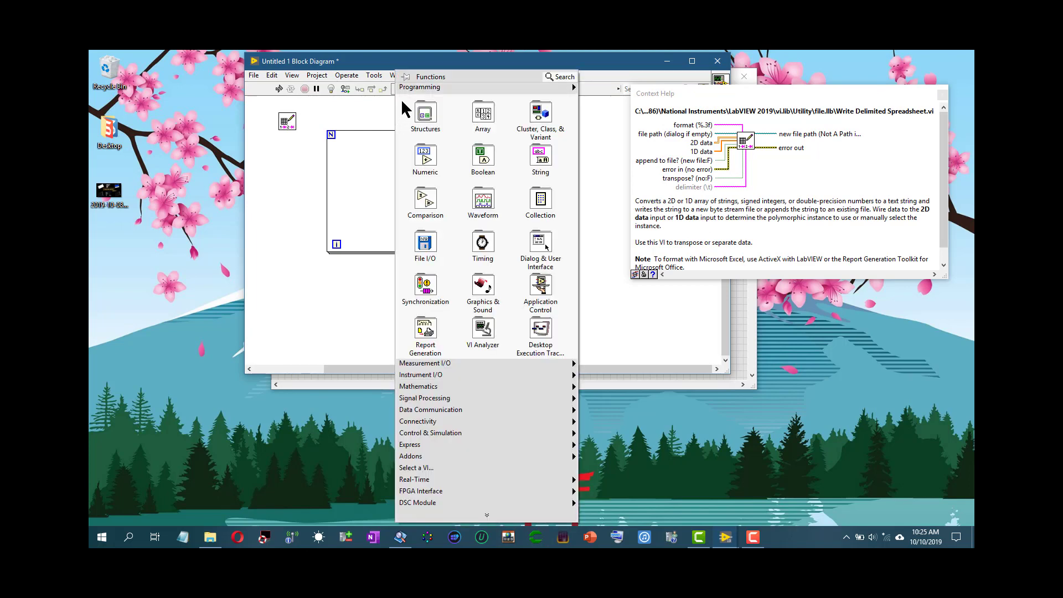
left_click(403, 75)
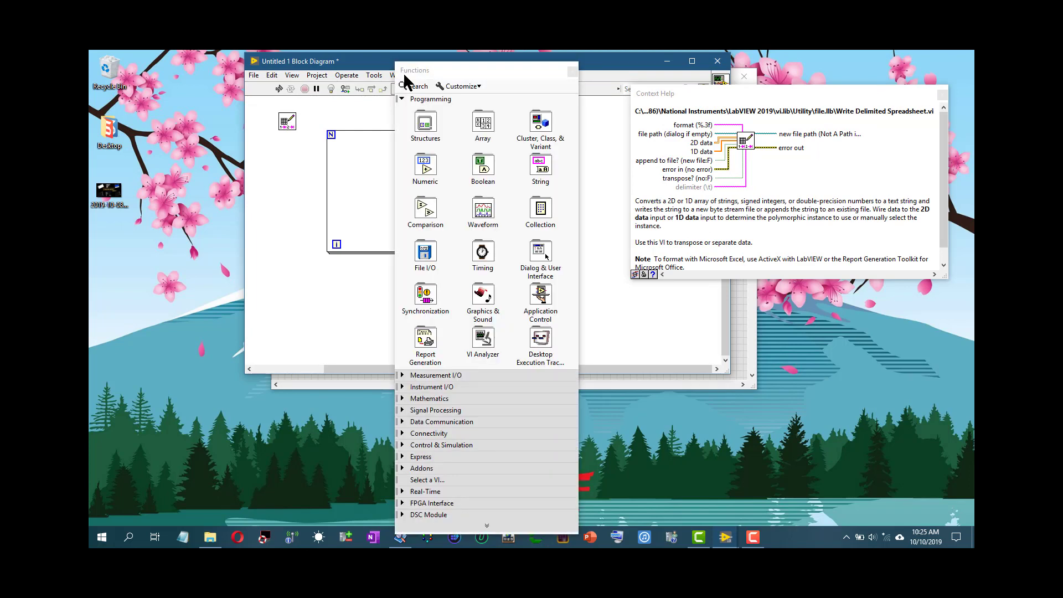
left_click(431, 260)
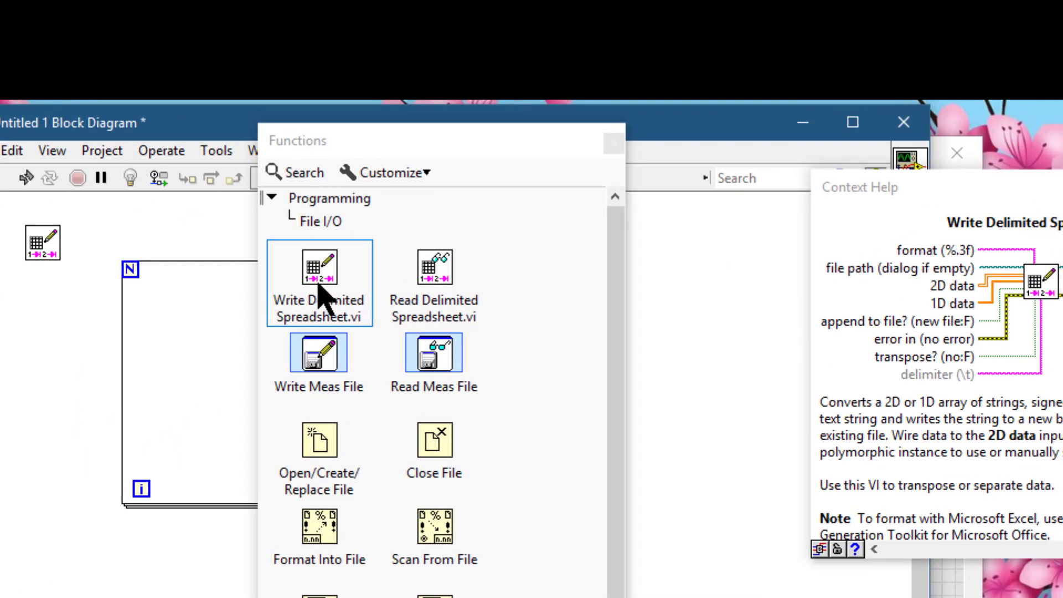
right_click(320, 278)
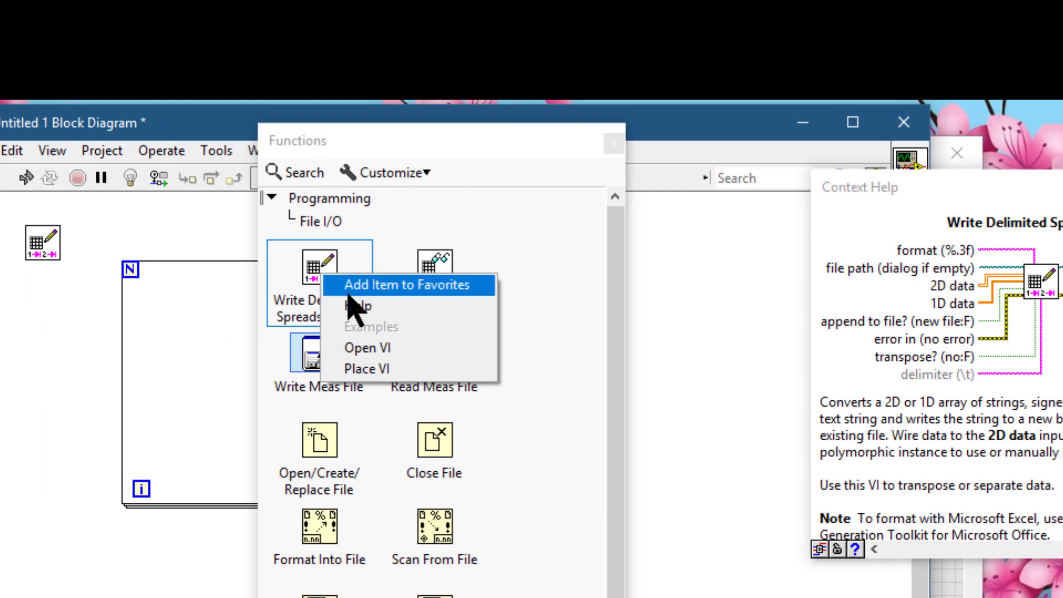
left_click(380, 351)
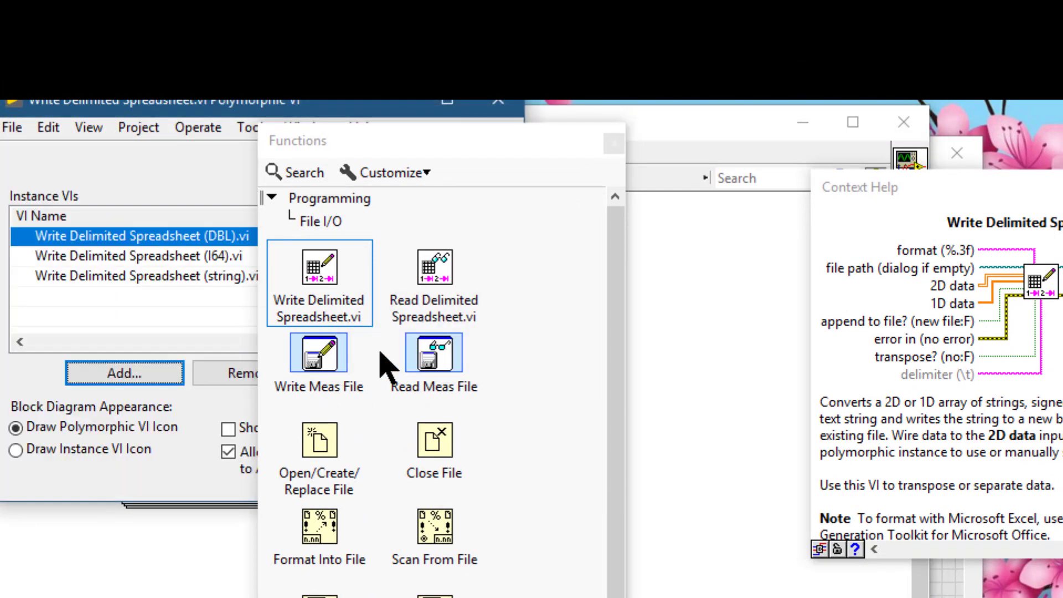
left_click(108, 123)
left_click(67, 105)
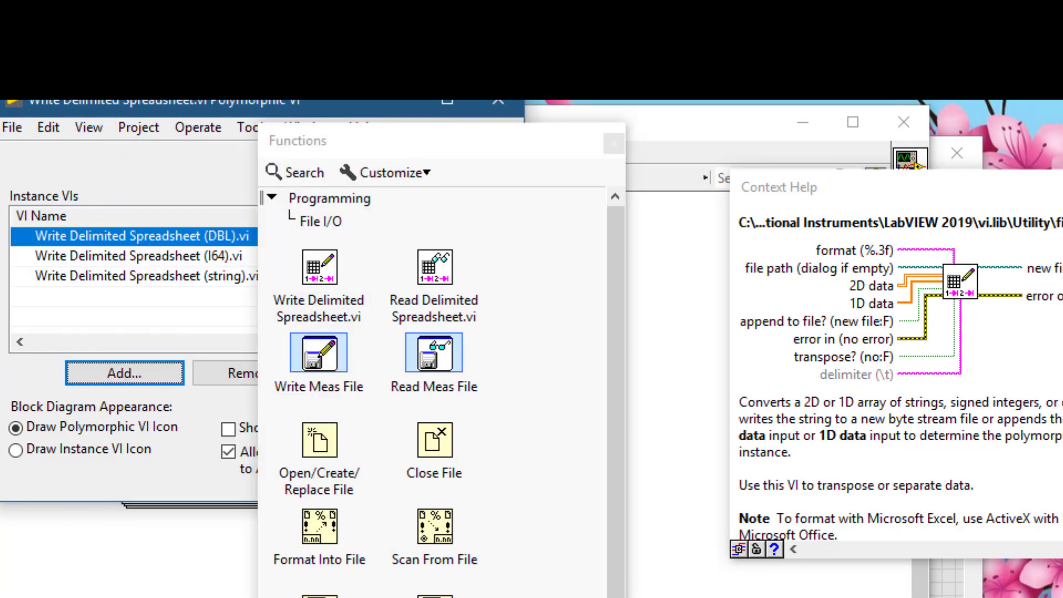
left_click_drag(119, 107, 0, 251)
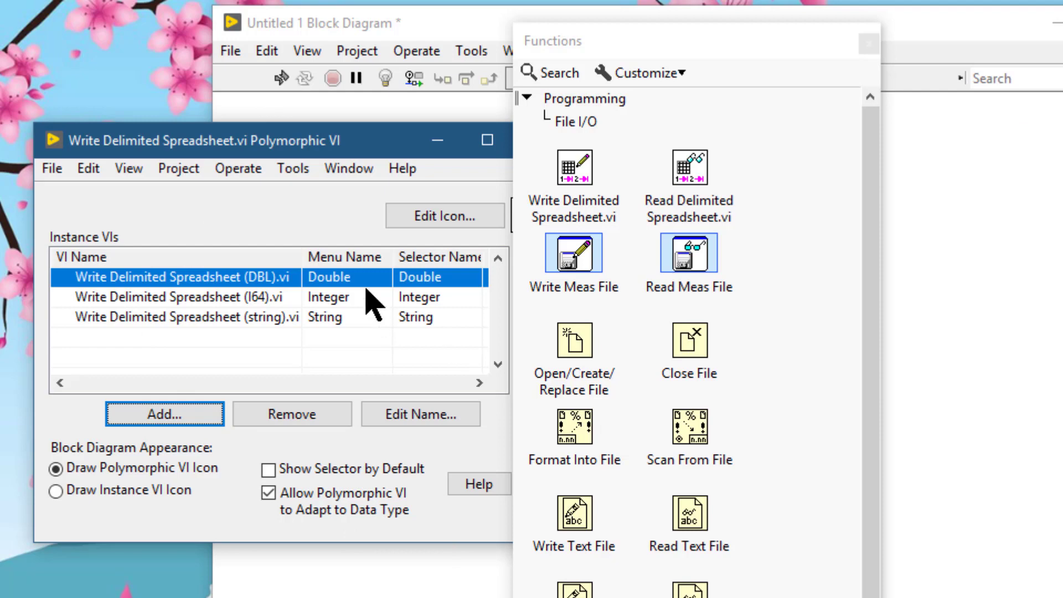
key("ctrl+h")
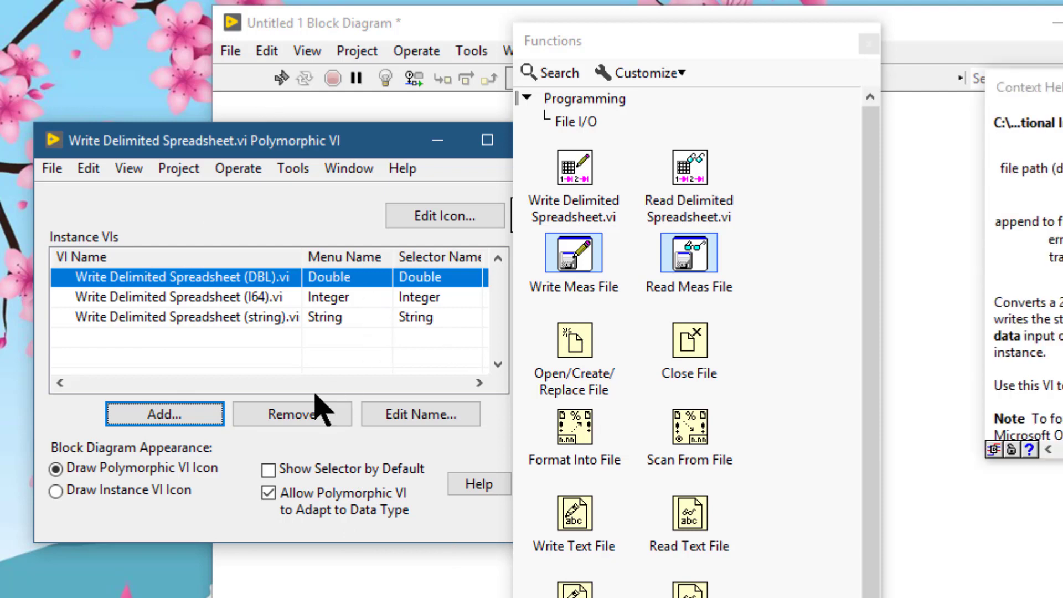
key("ctrl+h")
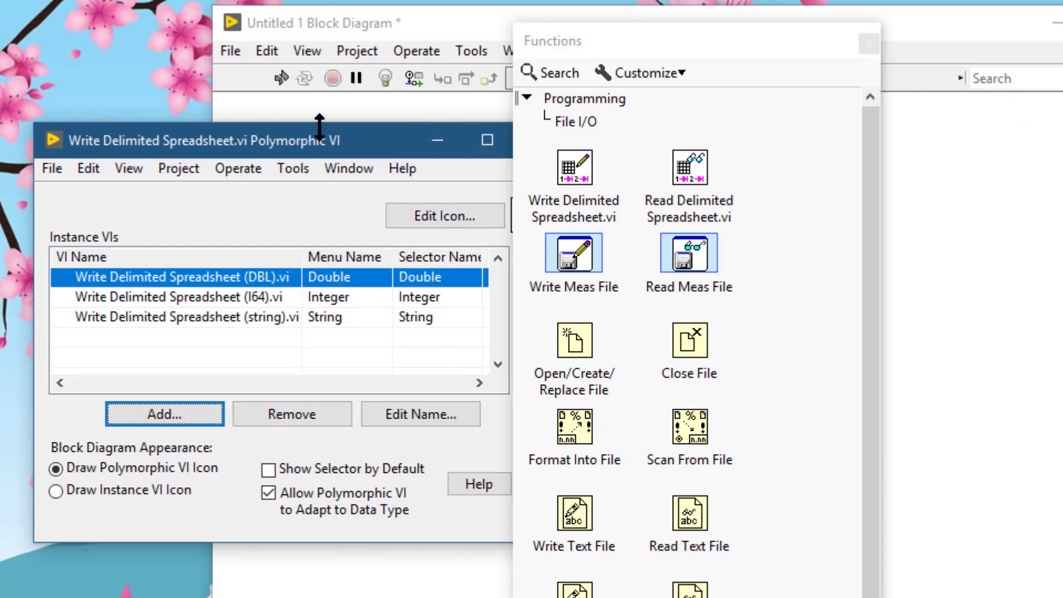
left_click_drag(315, 137, 236, 129)
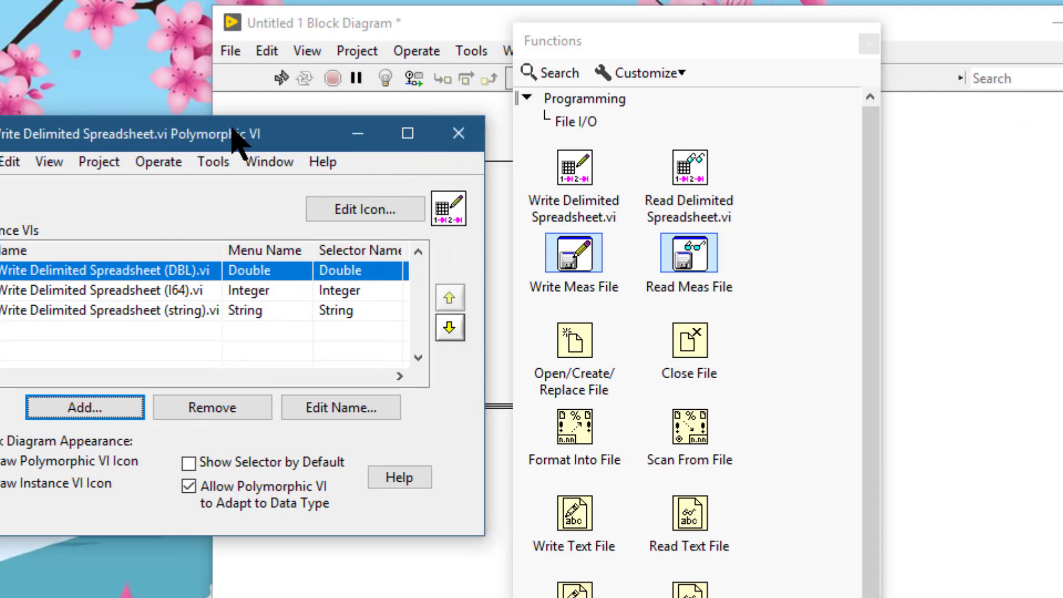
left_click(451, 128)
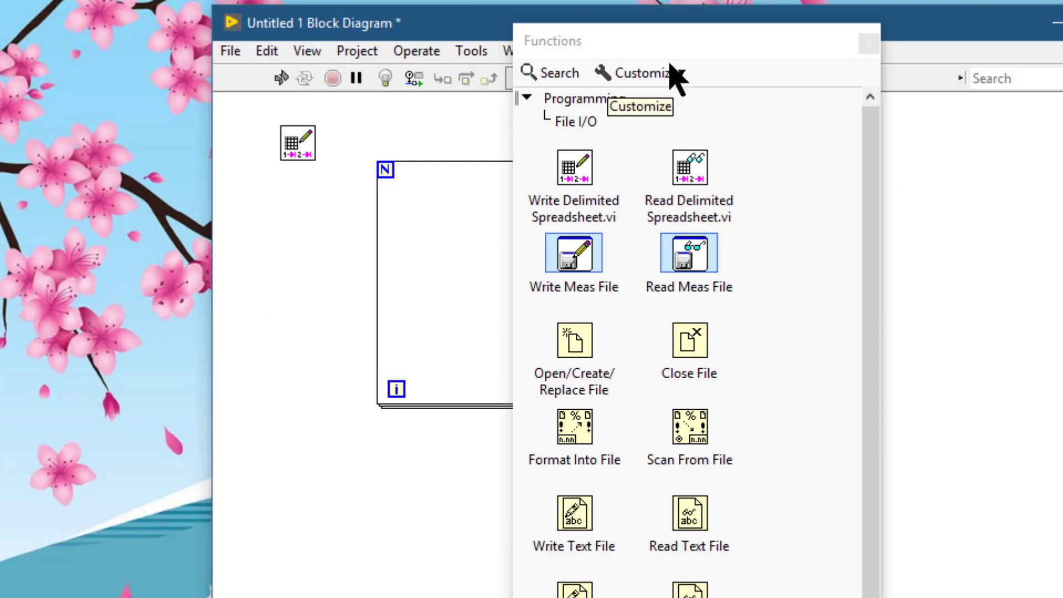
Set the palette view to Icons and Text
left_click(636, 77)
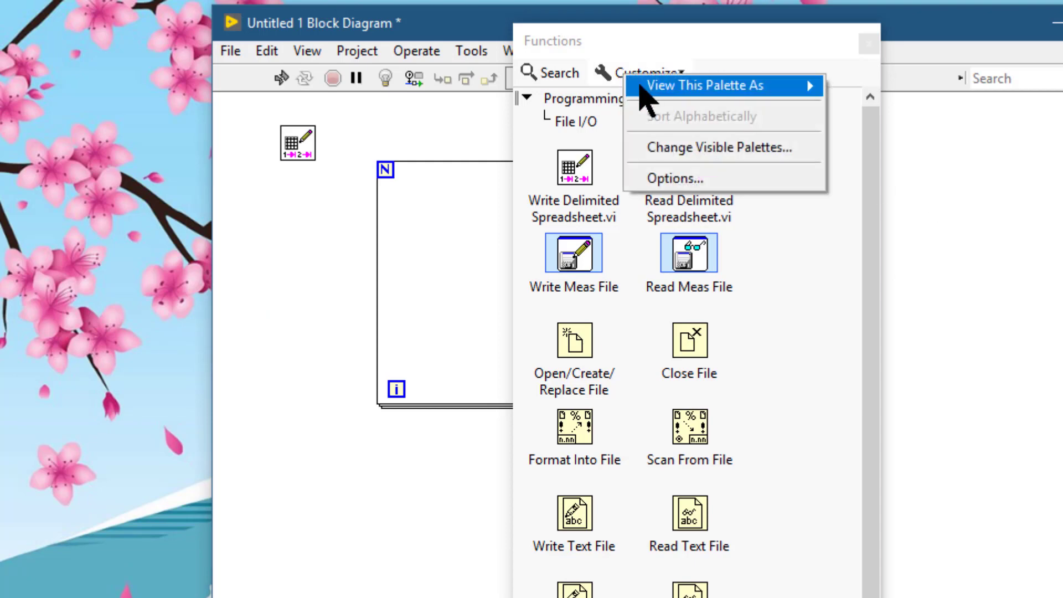
mouse_move(647, 99)
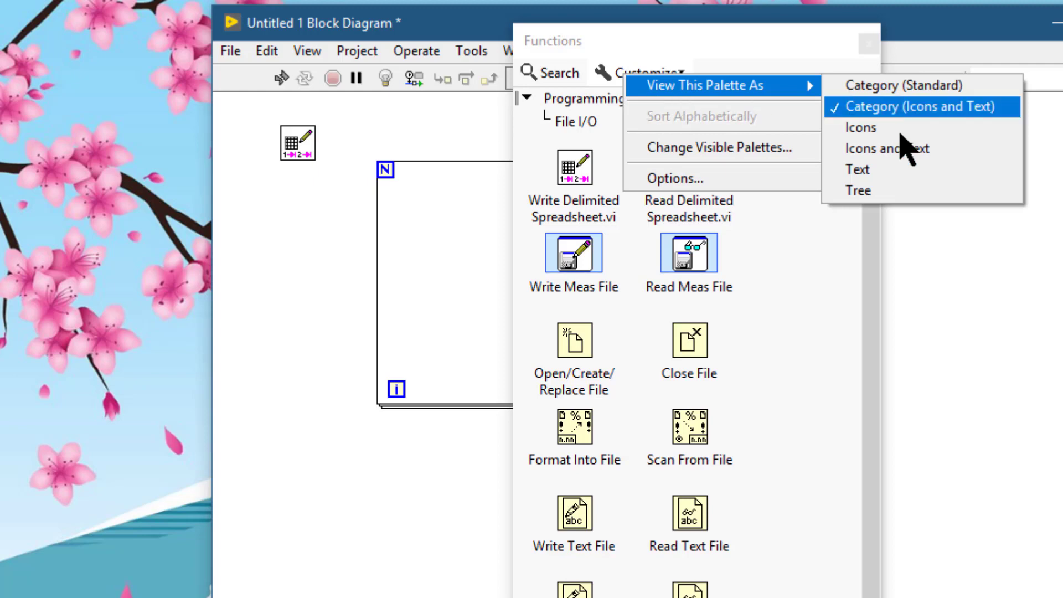
left_click(908, 155)
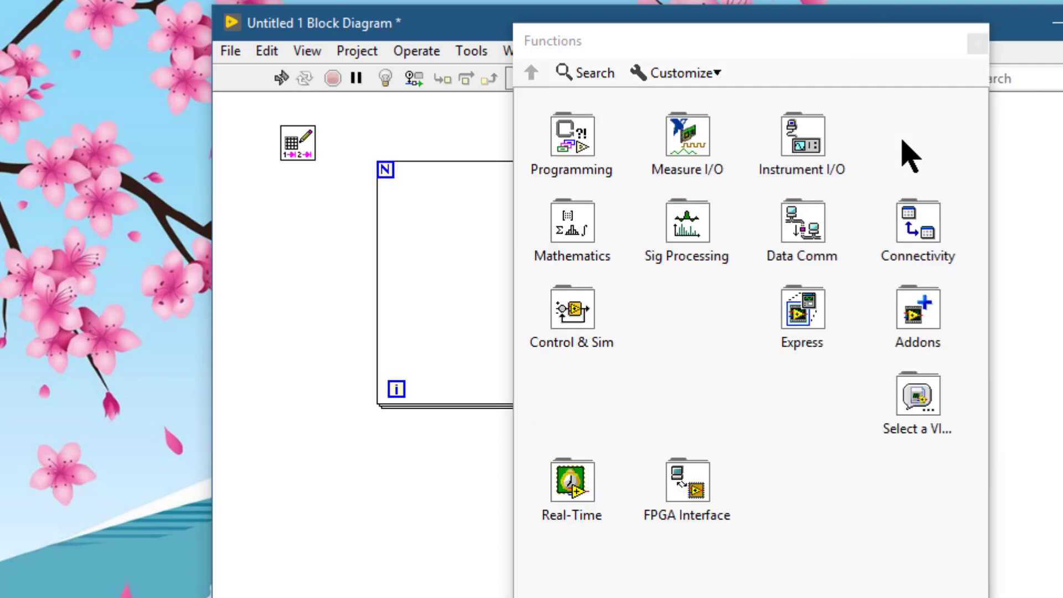
Browse Programming » File I/O » Advanced File Functions in the palette
left_click(559, 142)
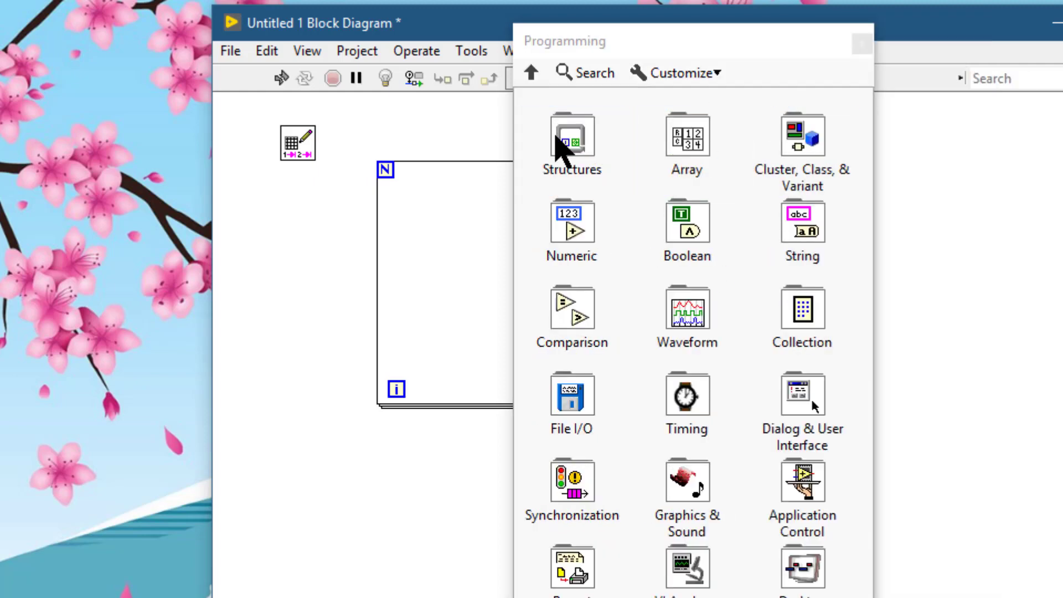
left_click(560, 427)
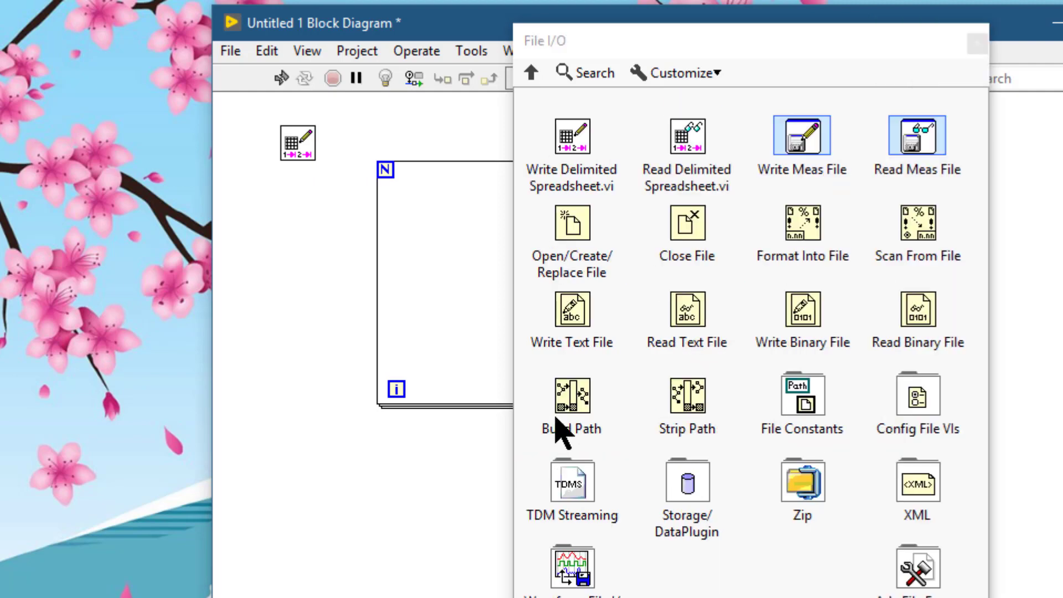
left_click(922, 569)
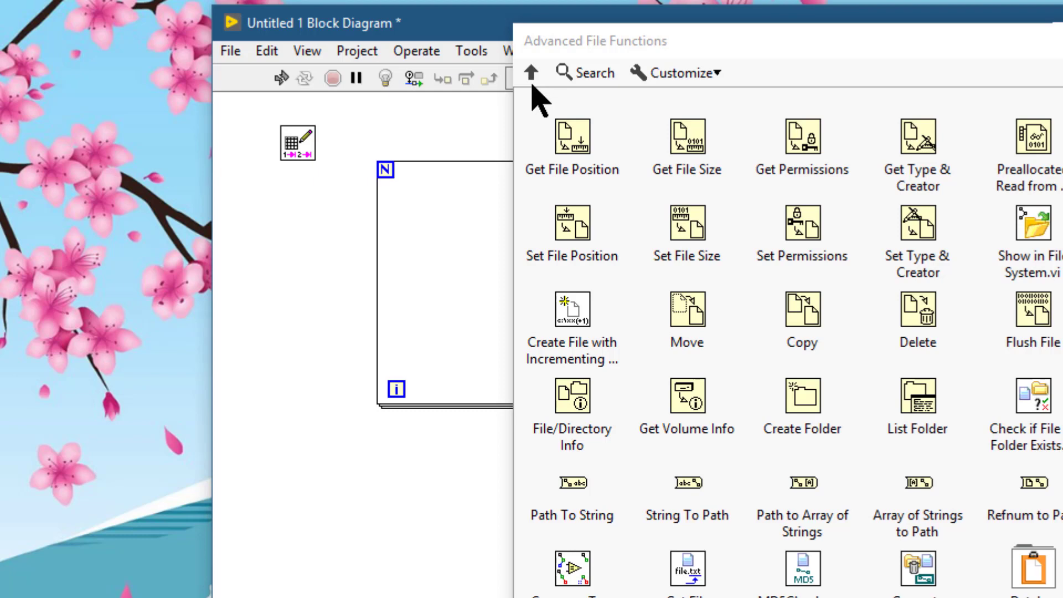
left_click(716, 71)
Switch the palette to Category (Standard) view and expand/collapse Programming and Measurement I/O
mouse_move(764, 81)
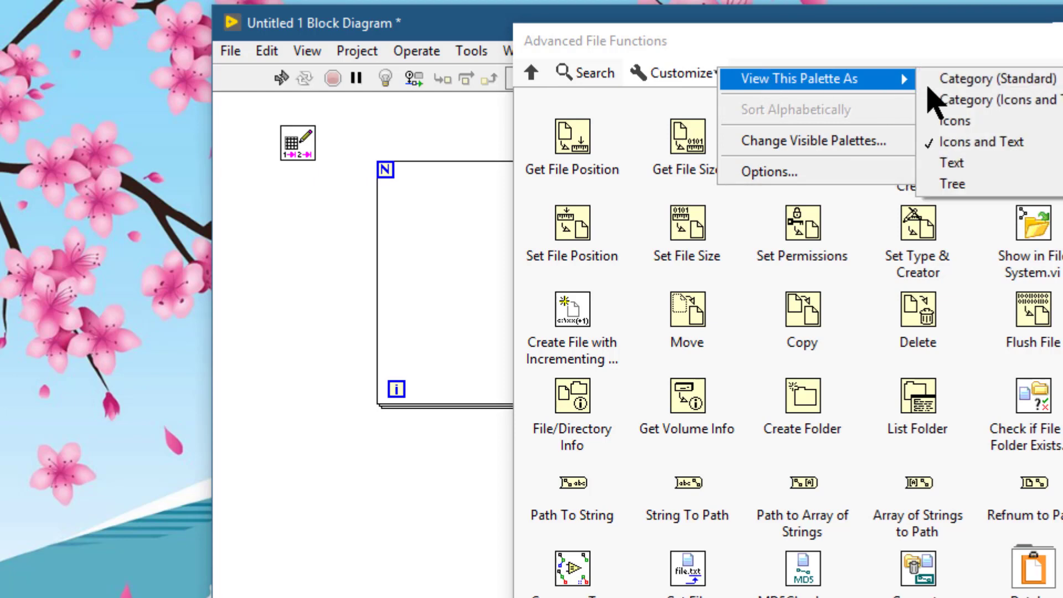
left_click(977, 83)
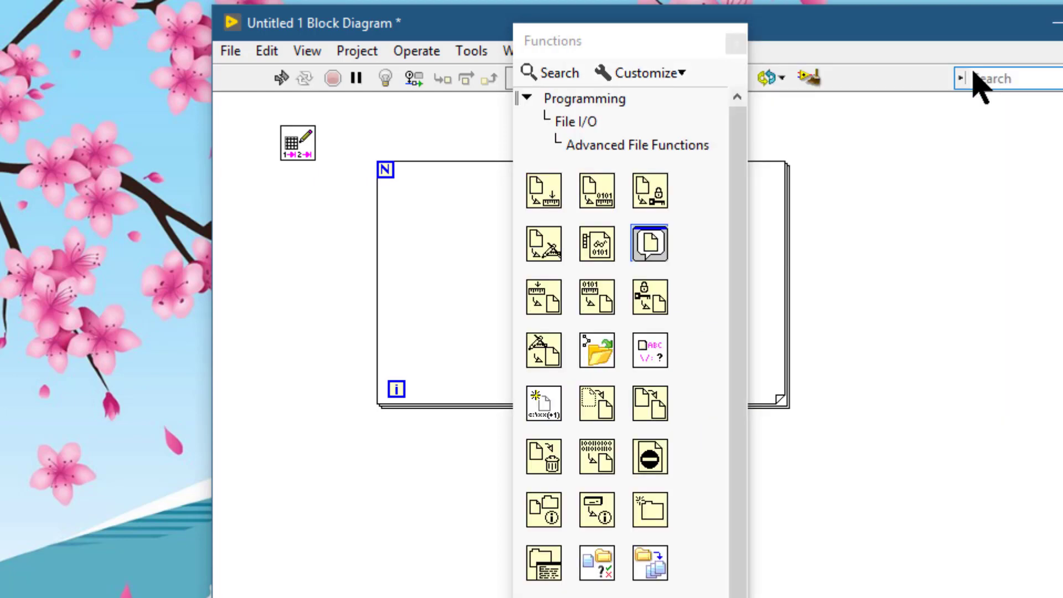
left_click(526, 98)
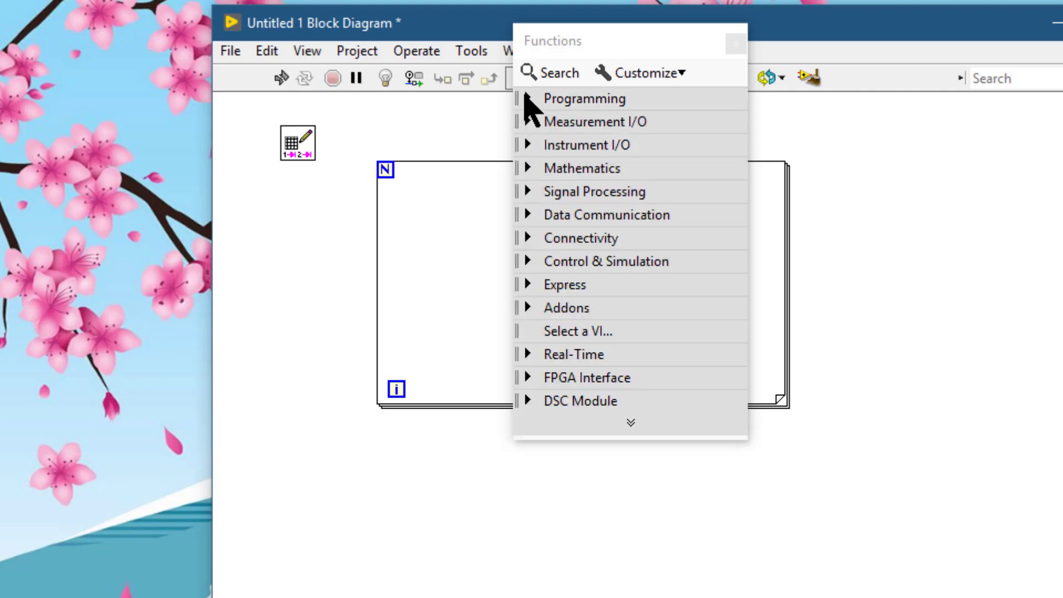
left_click(527, 99)
left_click(527, 99)
left_click(529, 121)
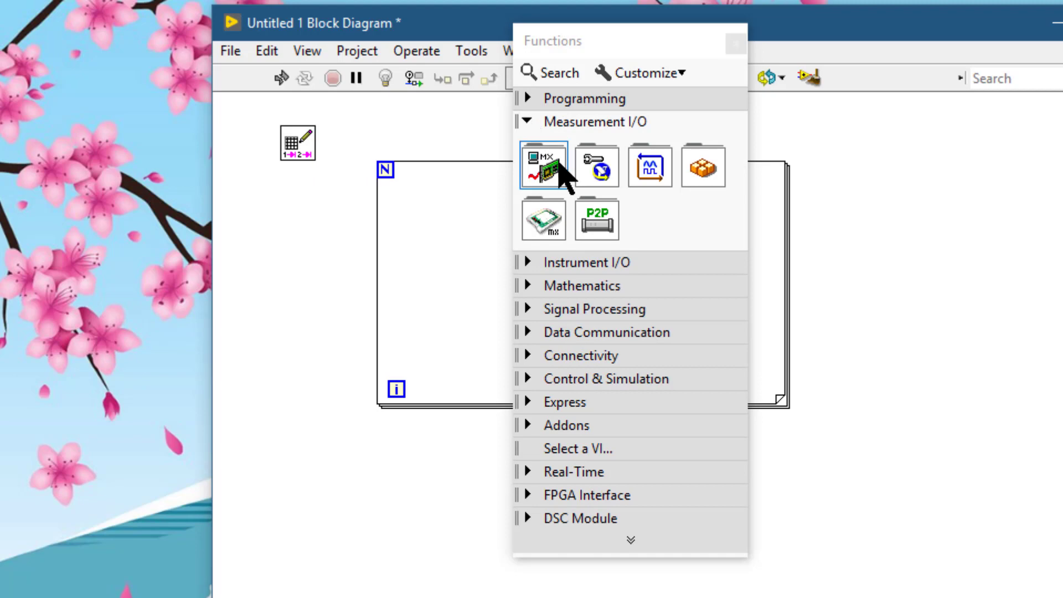
left_click(528, 122)
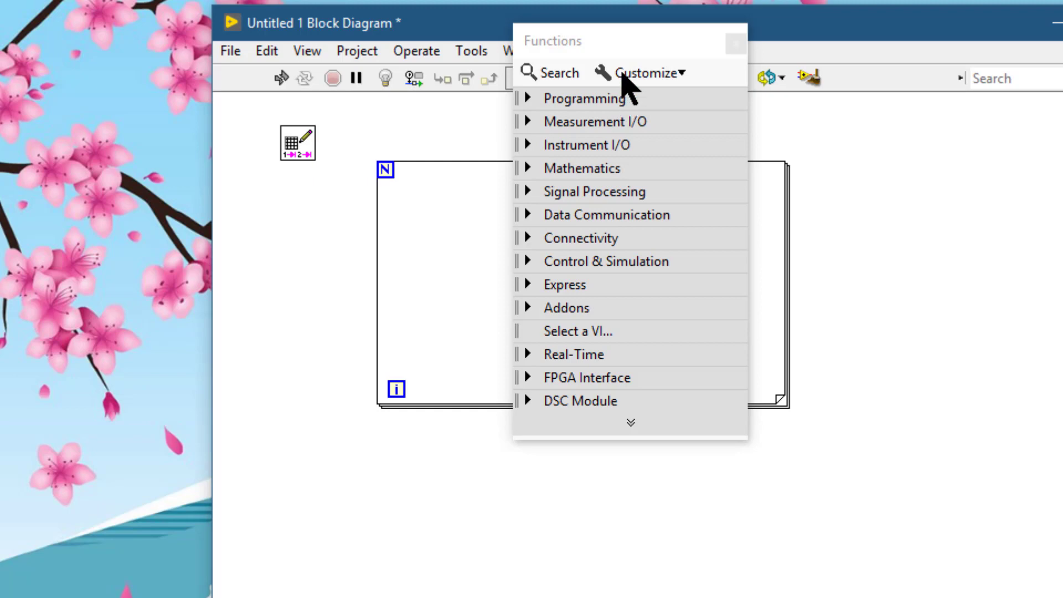
Open Programming » File I/O » XML in the category tree
left_click(580, 99)
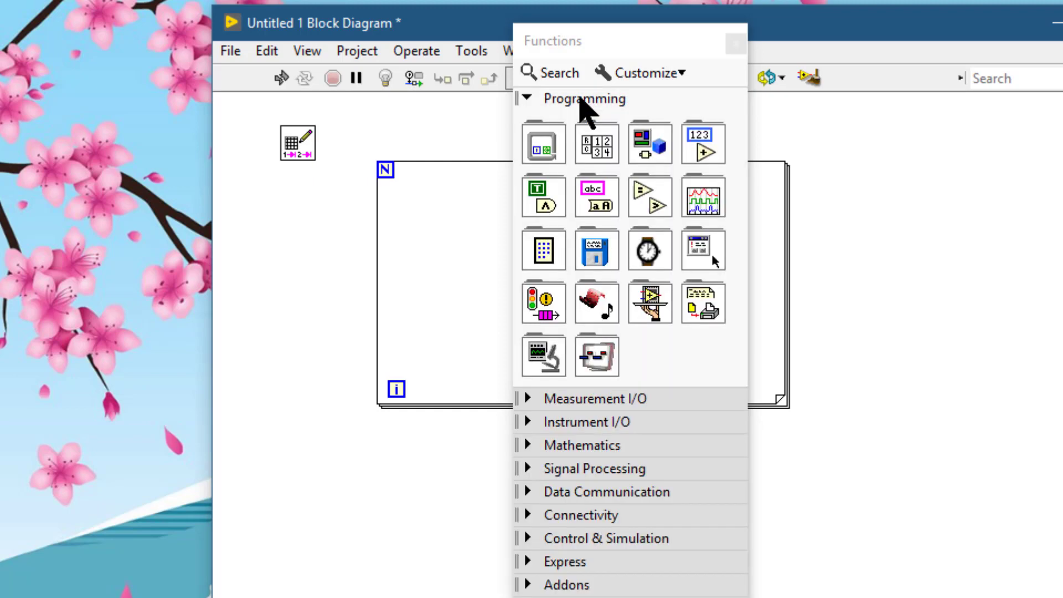
left_click(611, 244)
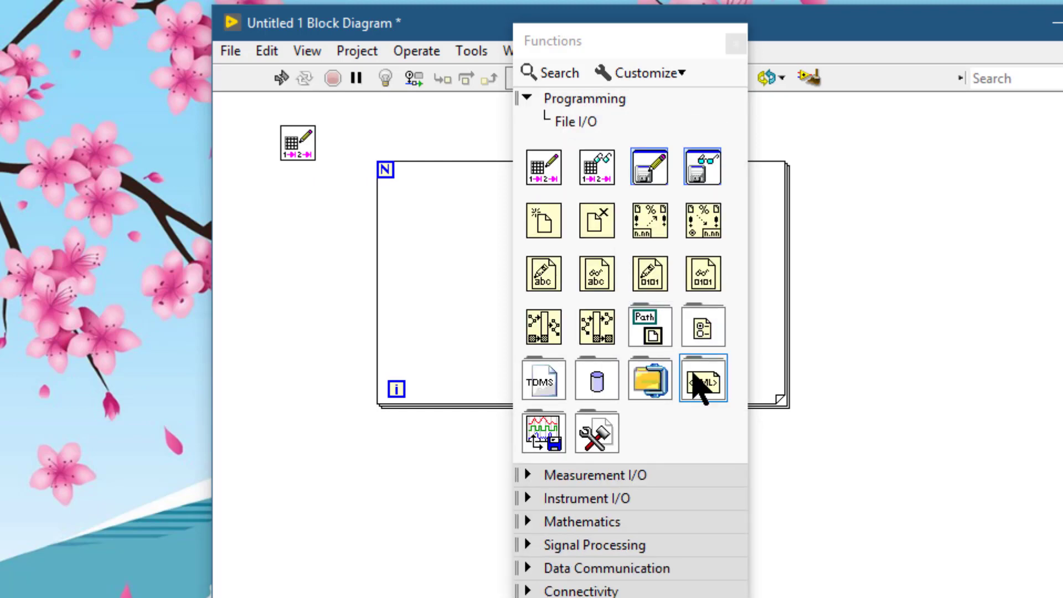
left_click(714, 381)
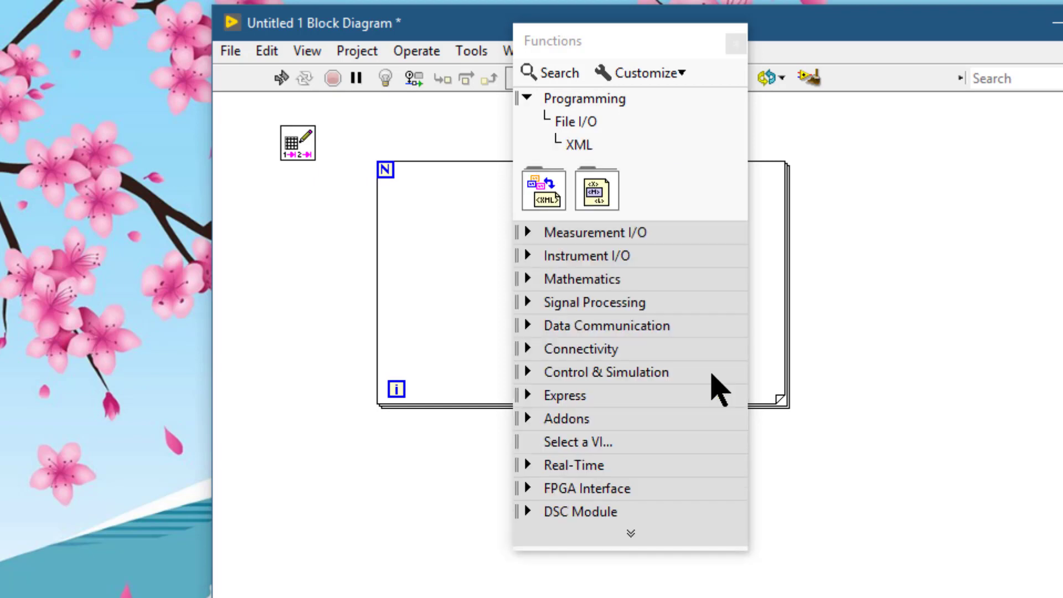
Switch the palette view back to Icons and Text
left_click(653, 75)
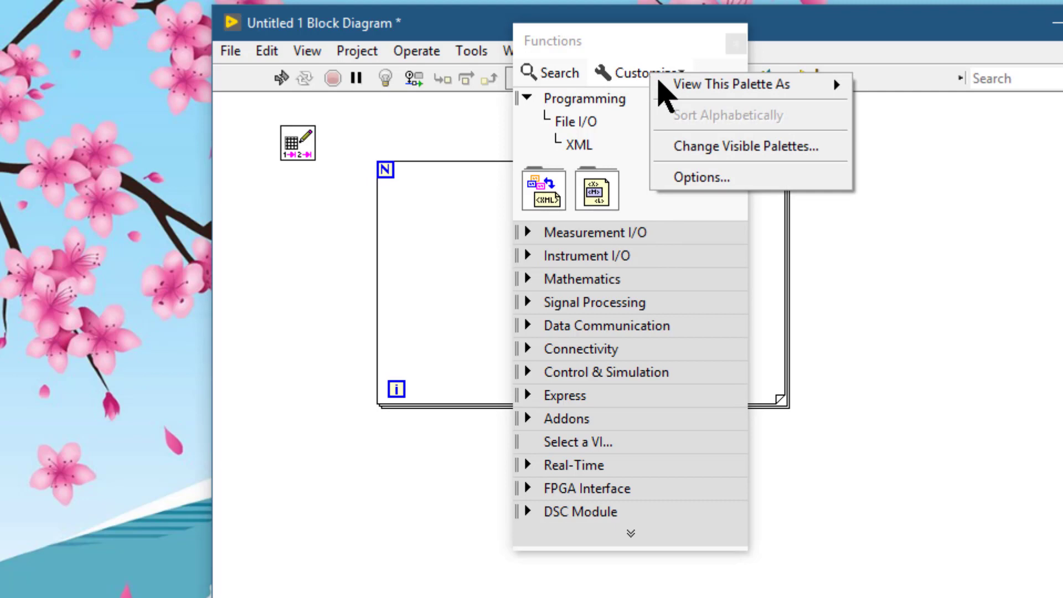
mouse_move(688, 93)
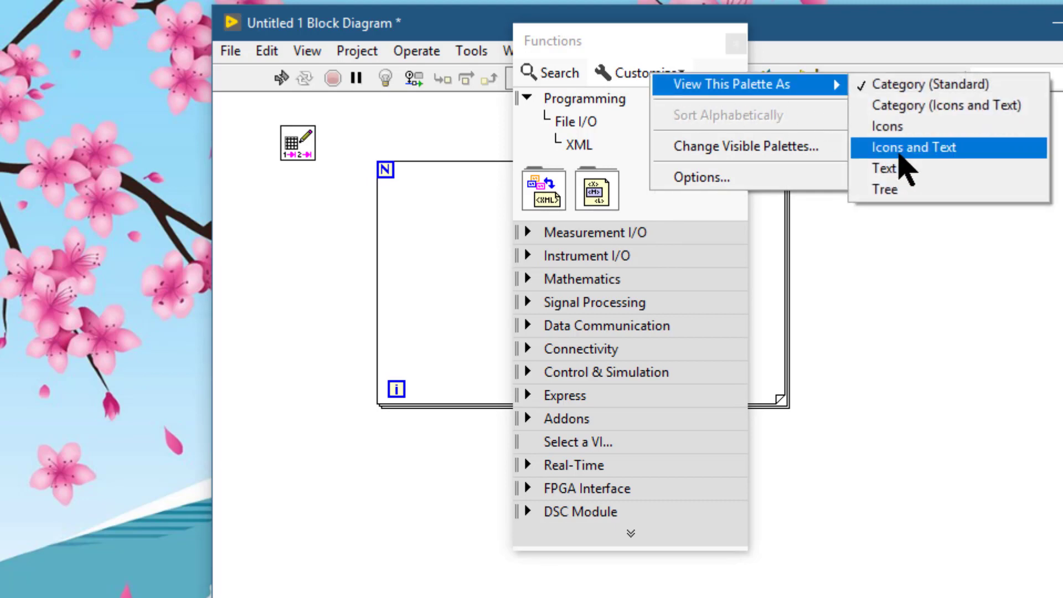
left_click(898, 156)
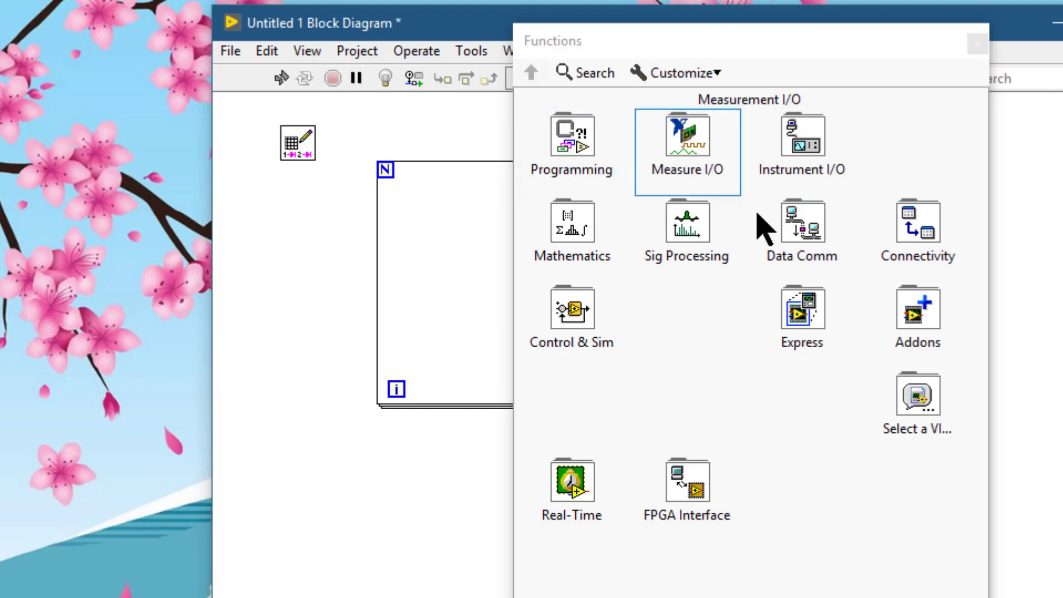
Drill through Programming and File I/O into XML, then go up one level to File I/O
left_click(579, 158)
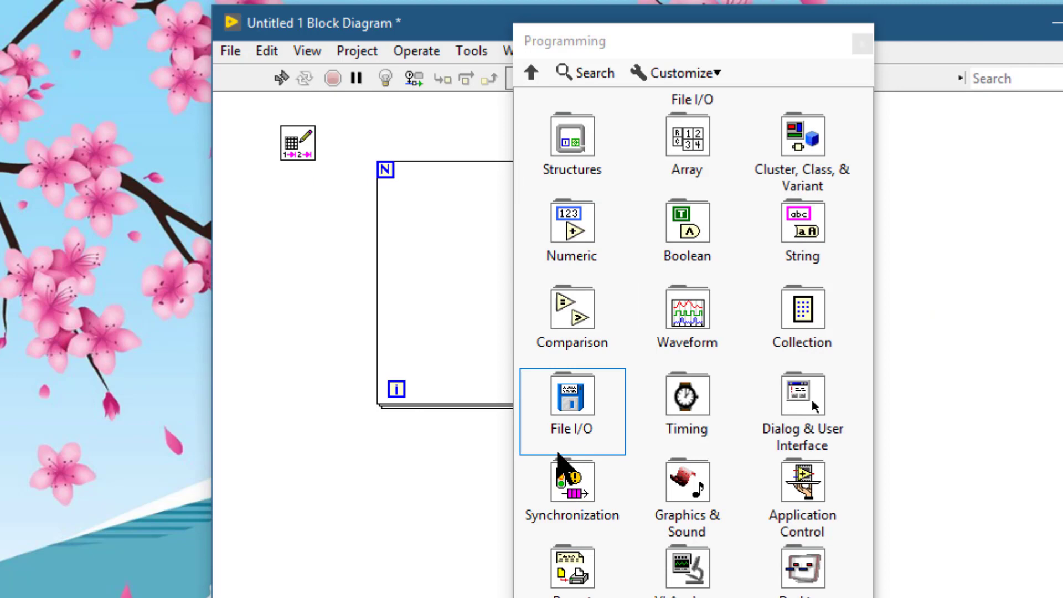
left_click(568, 414)
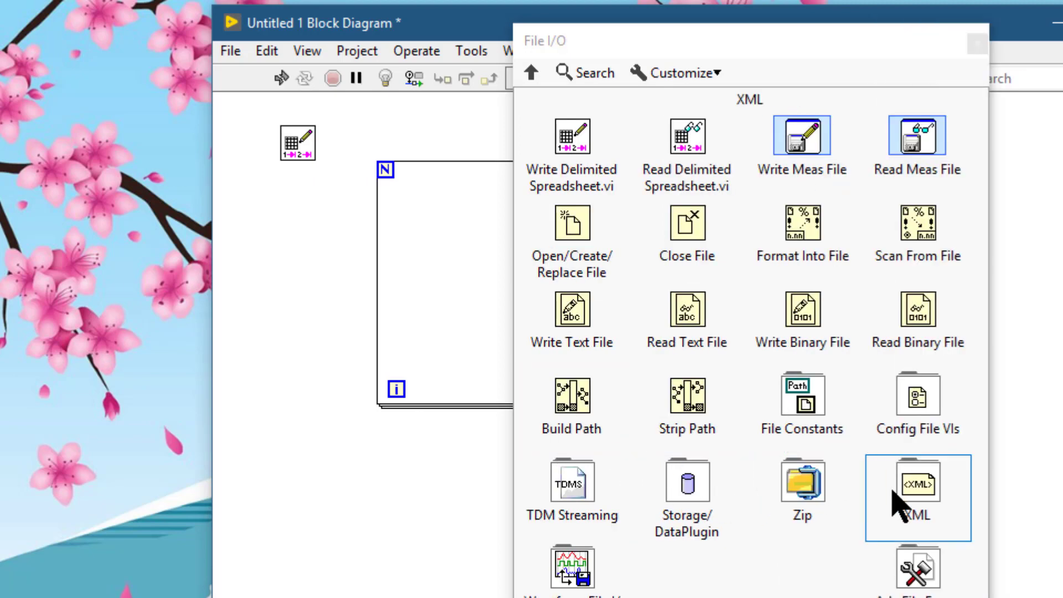
left_click(891, 490)
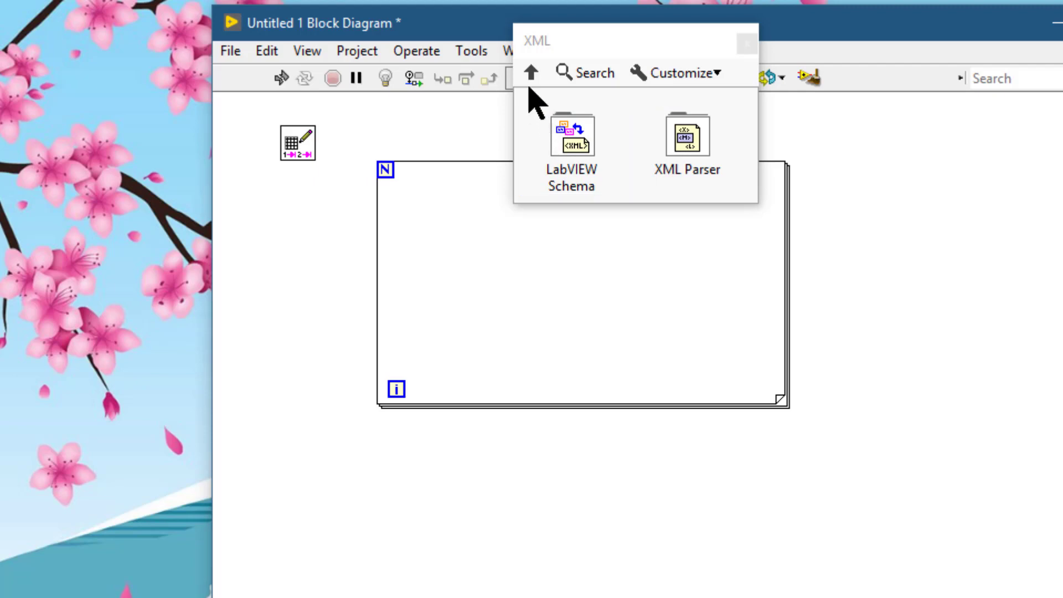
left_click(531, 75)
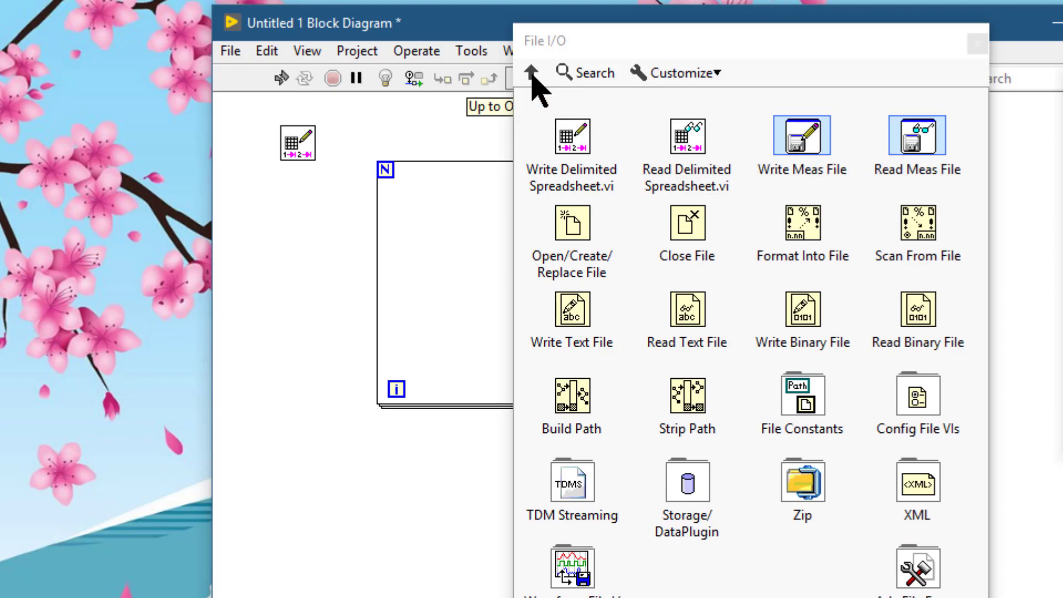
left_click(532, 75)
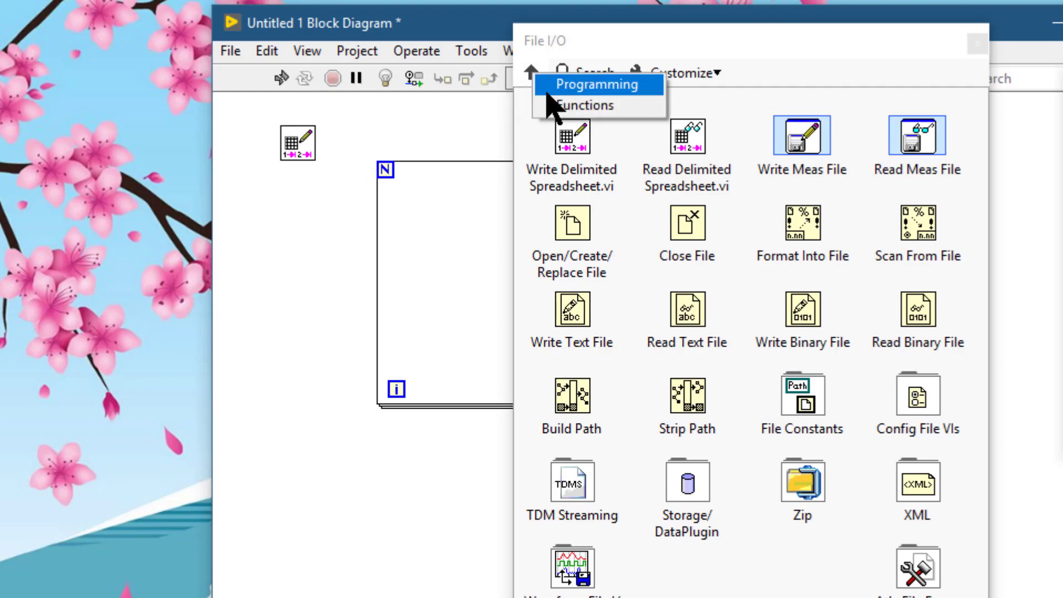
left_click(578, 105)
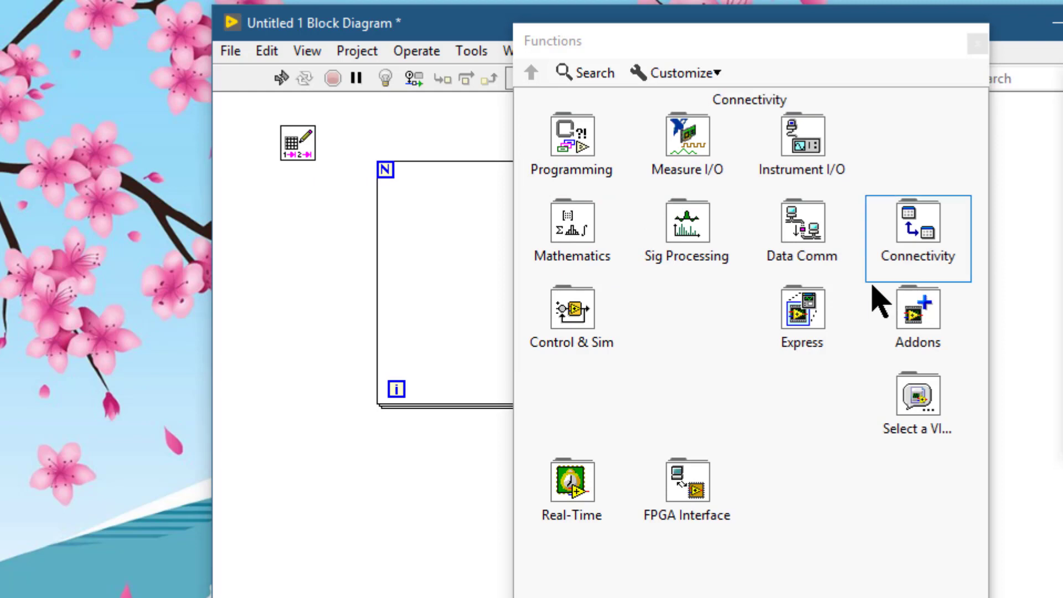
left_click(564, 160)
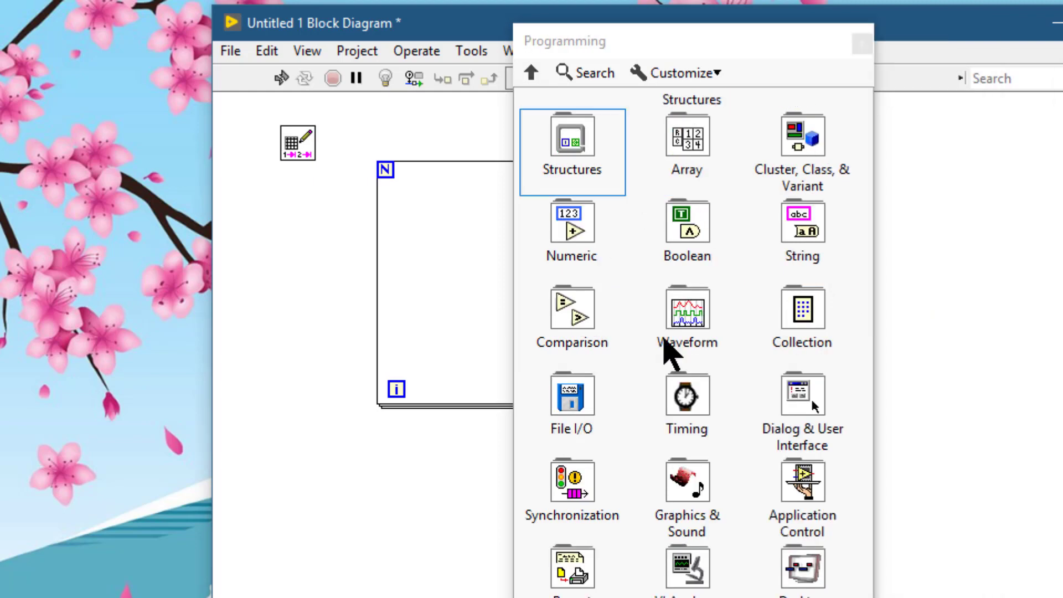
left_click(574, 424)
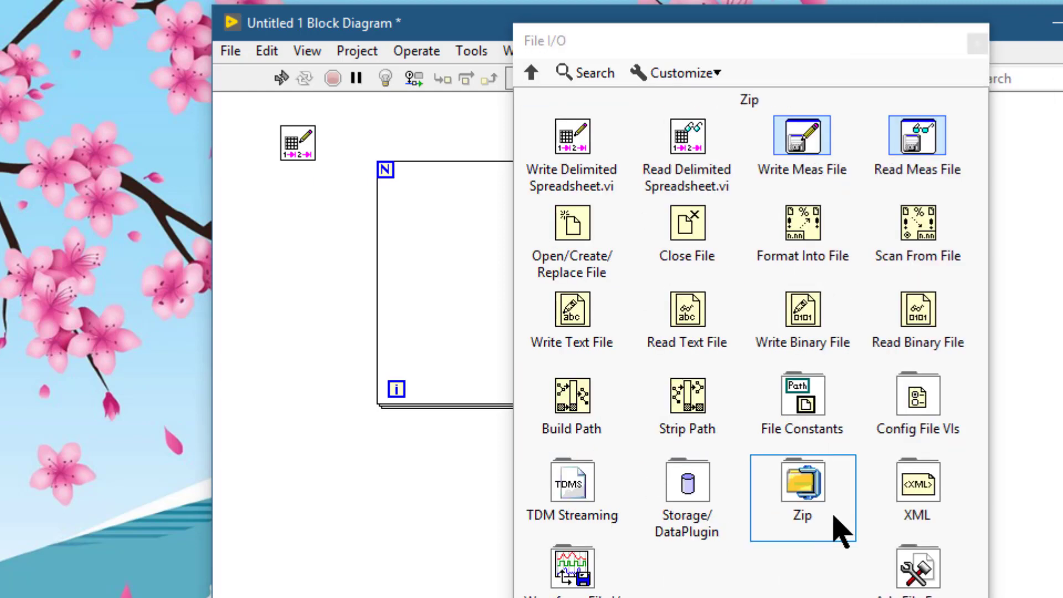
left_click(833, 516)
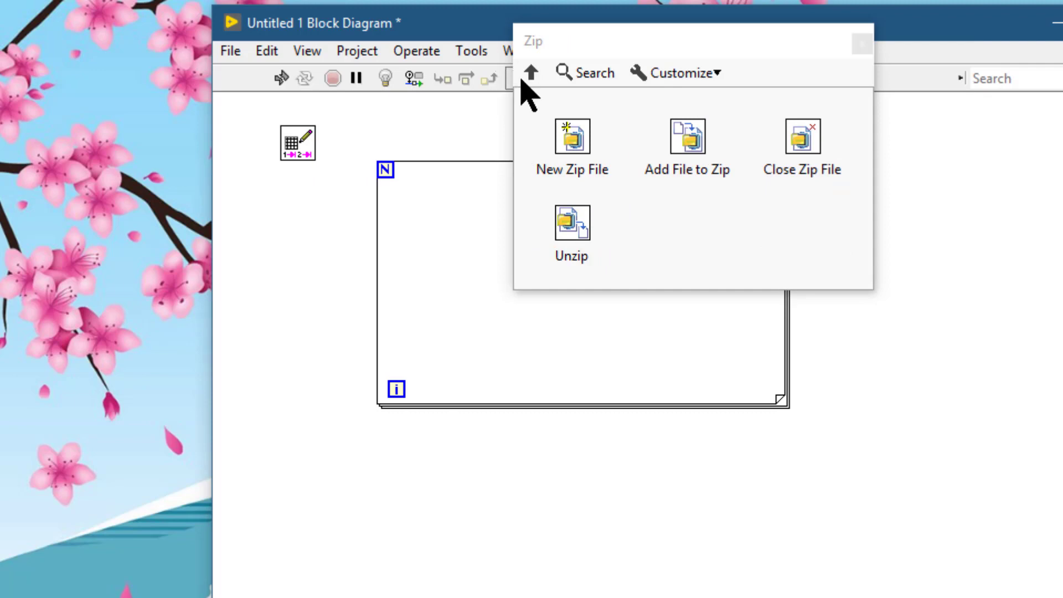
left_click(523, 75)
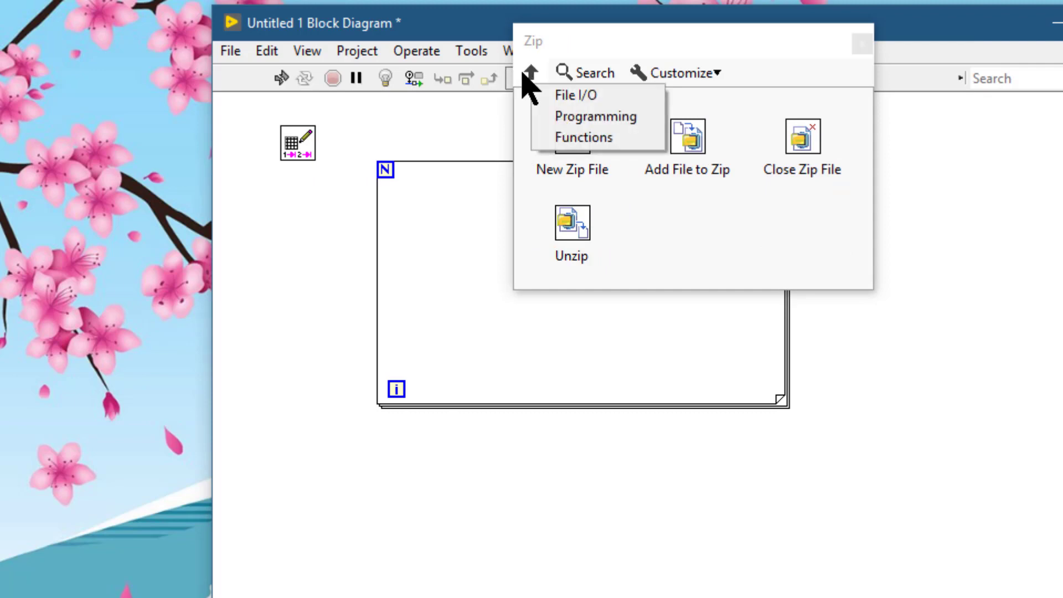
left_click(581, 97)
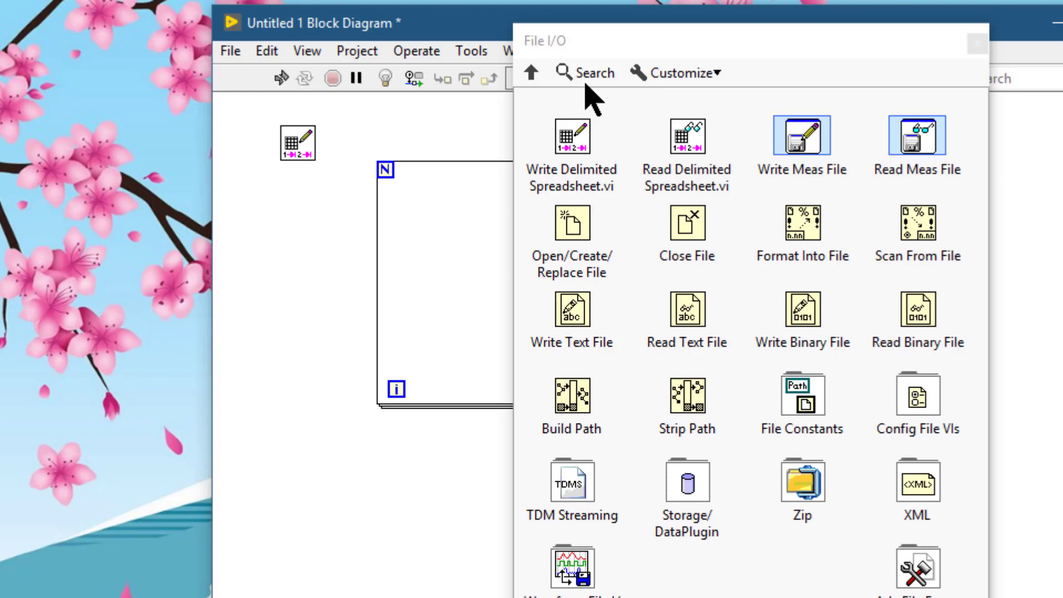
key("Escape")
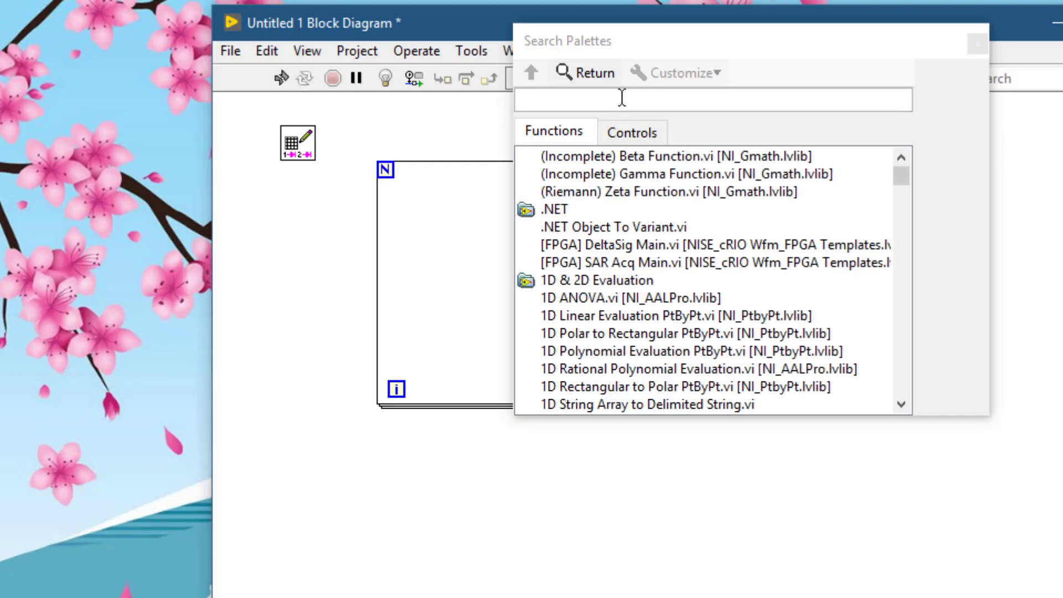
type("r")
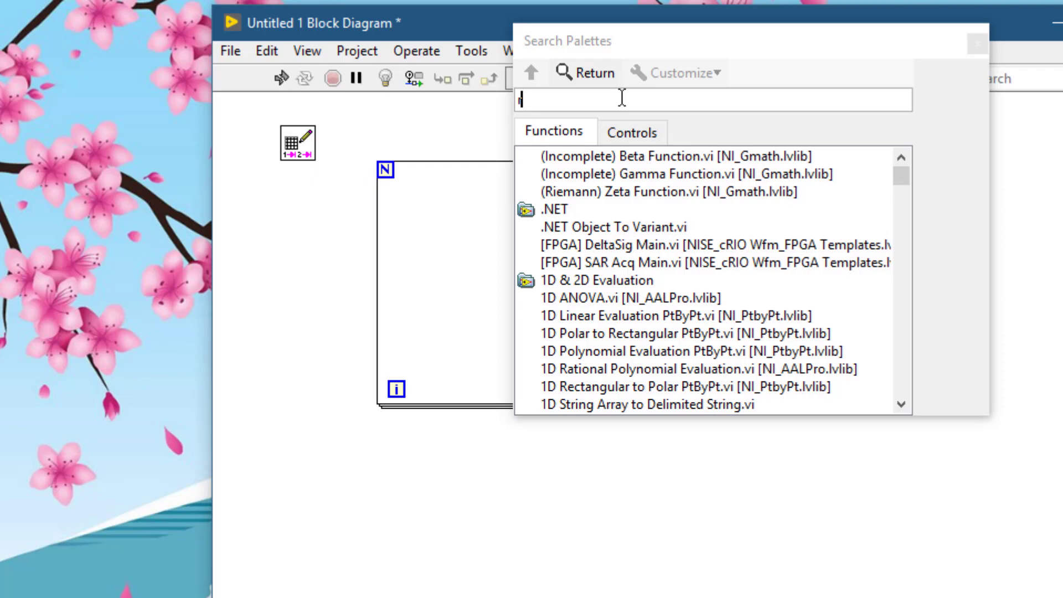
type("andom")
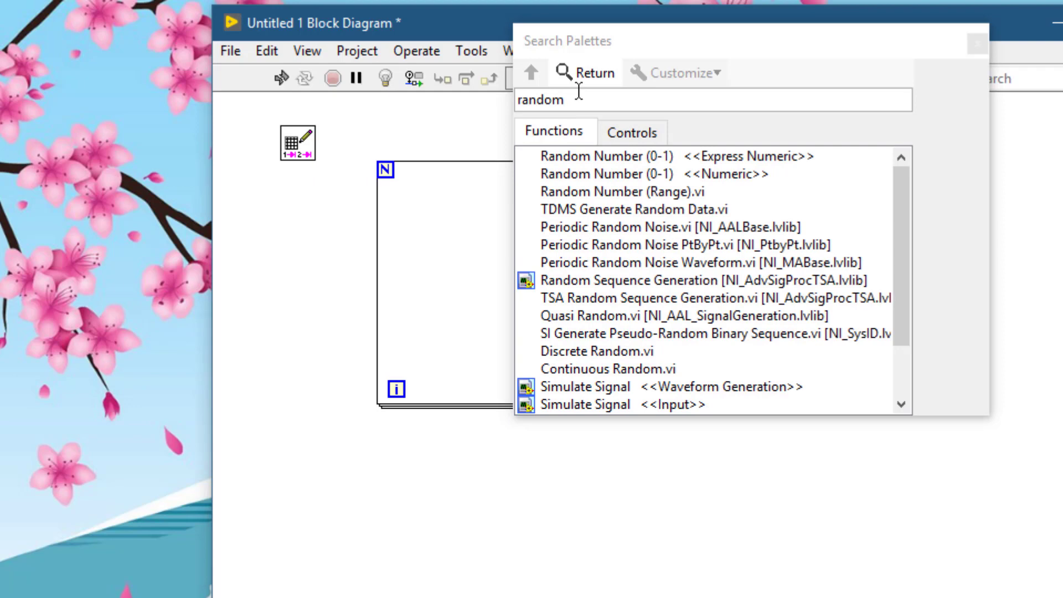
left_click(594, 76)
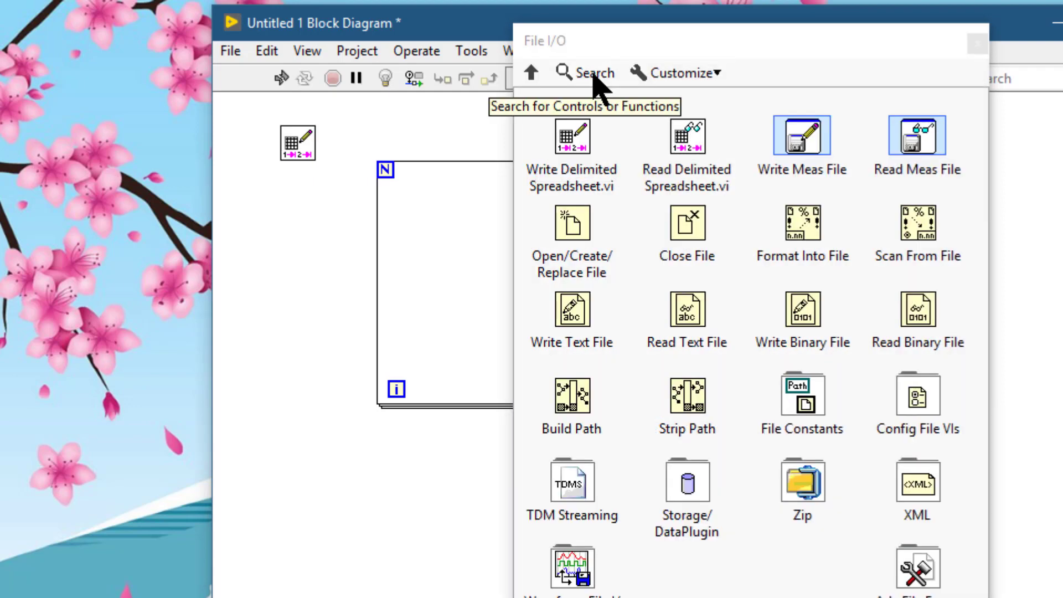
Accept Change Visible Palettes unchanged, then bring up the View This Palette As options
left_click(653, 87)
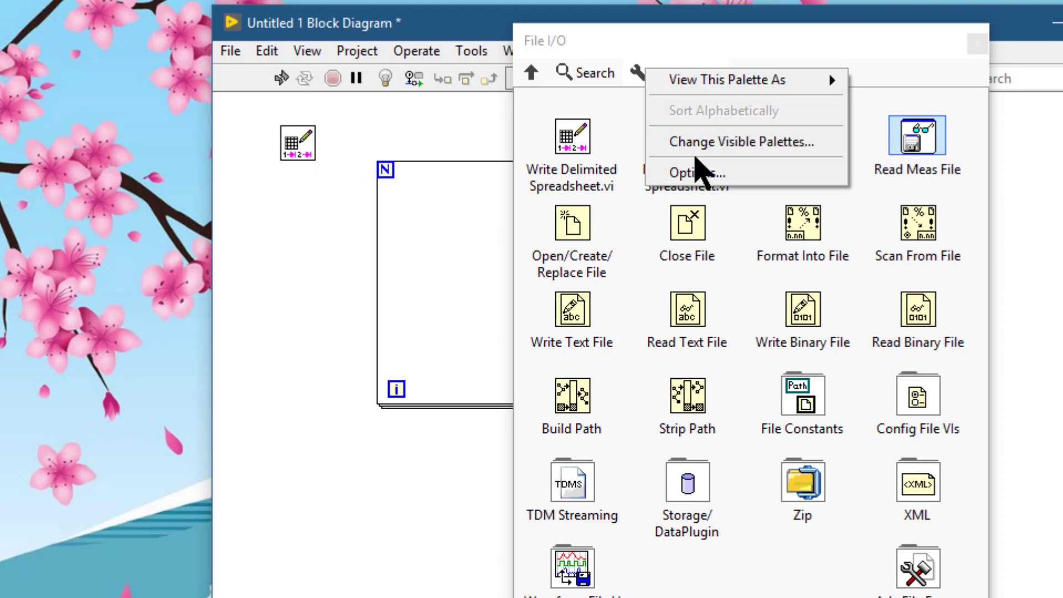
left_click(714, 145)
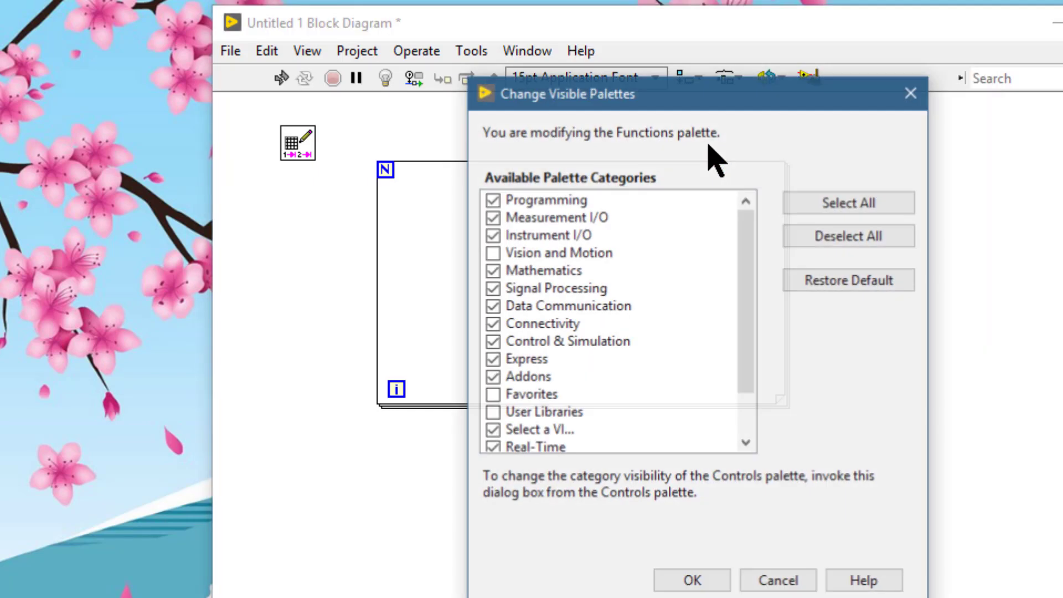
left_click(687, 585)
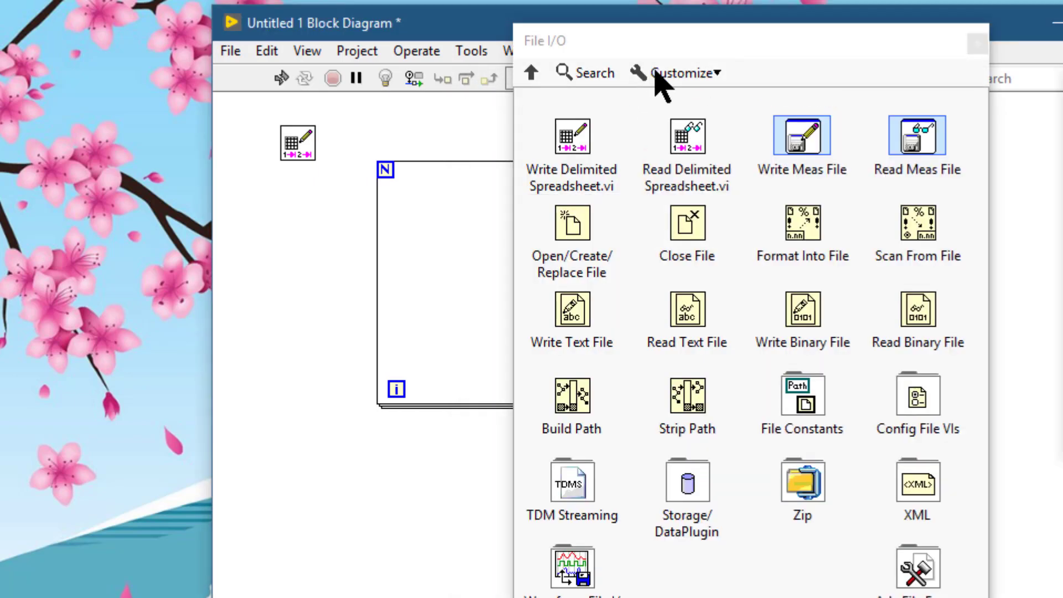
left_click(656, 74)
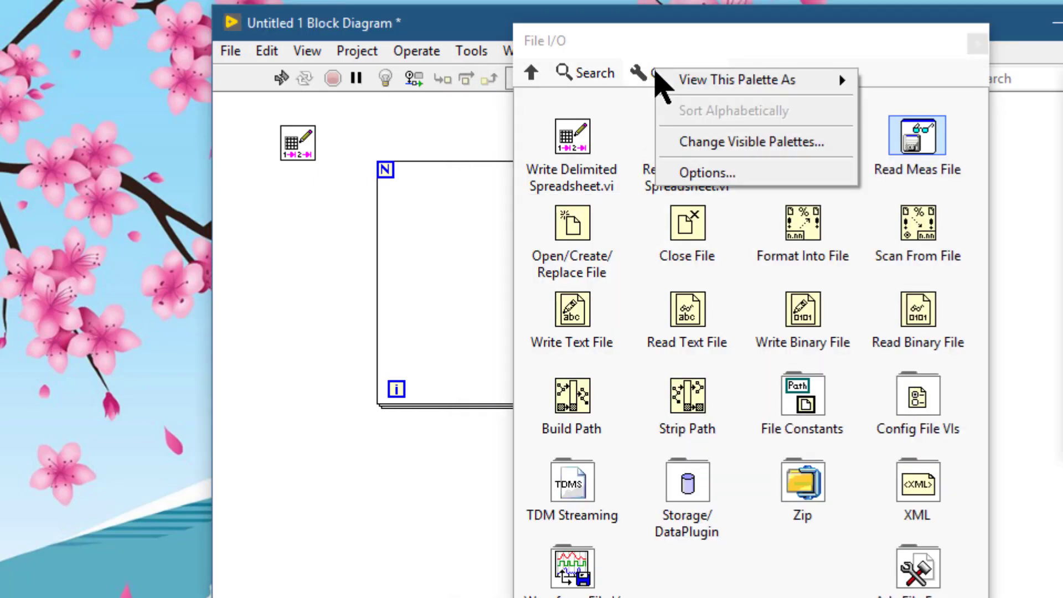
mouse_move(699, 87)
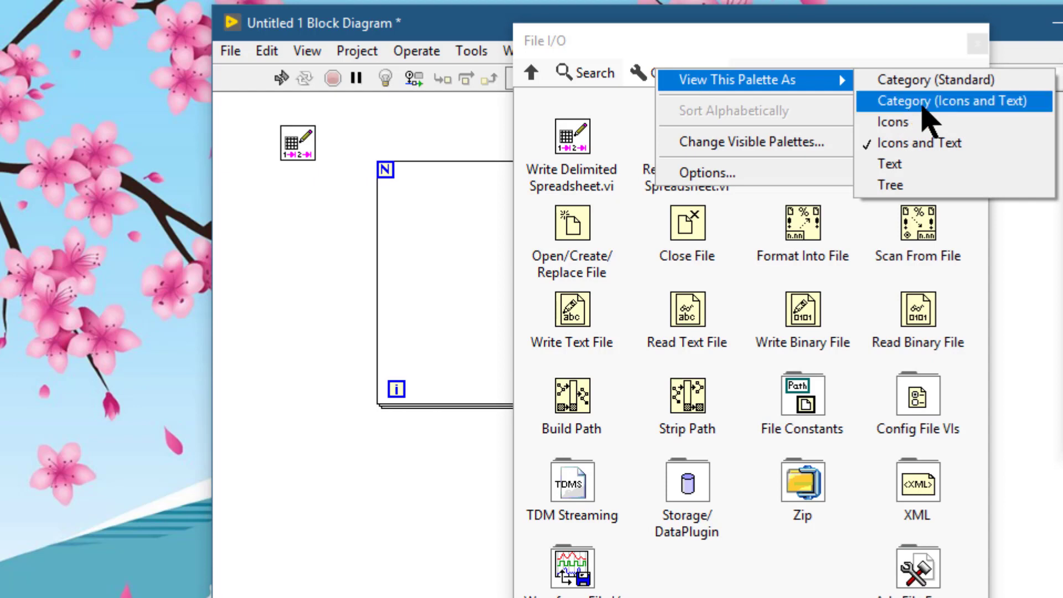
Show the File I/O palette as a Tree and sort it alphabetically
left_click(897, 186)
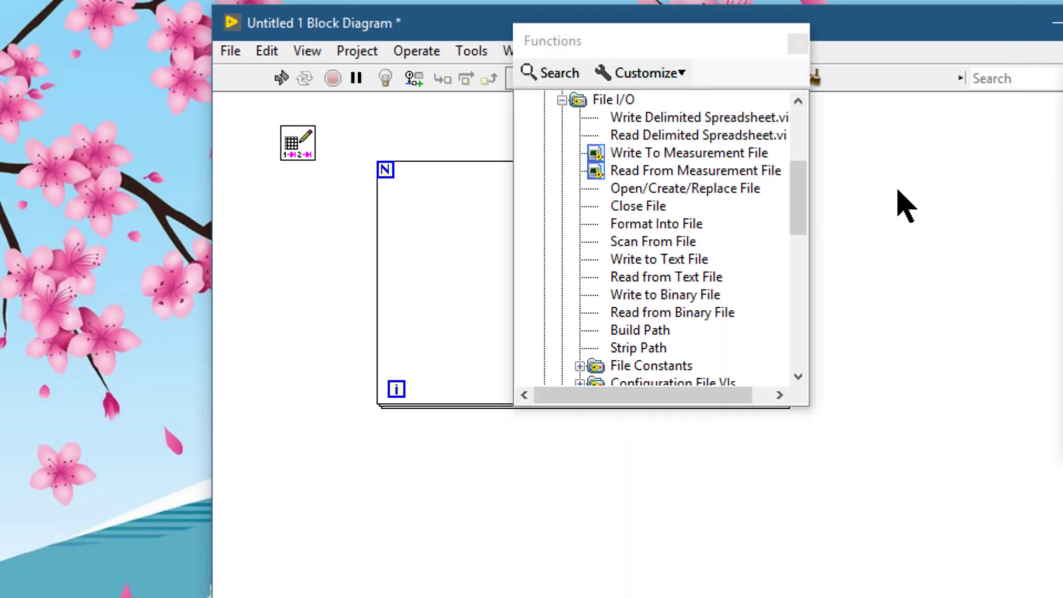
left_click(646, 80)
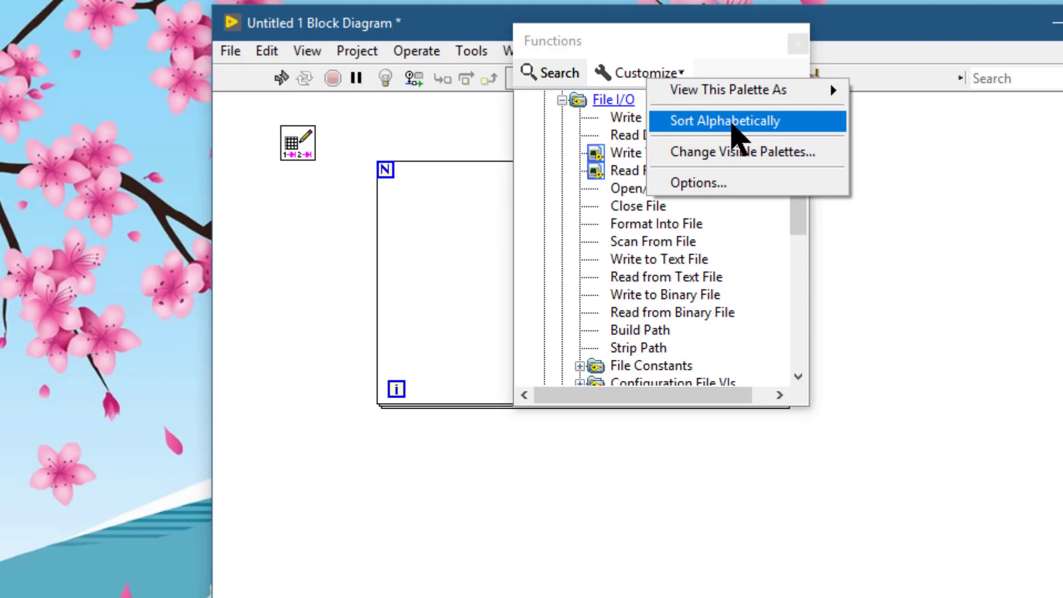
left_click(732, 123)
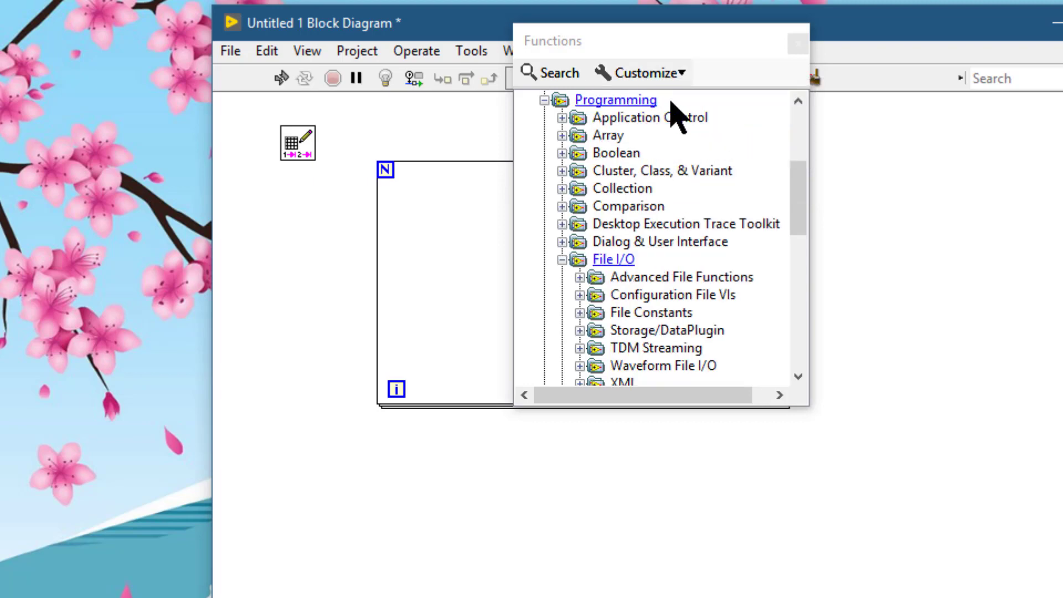
left_click(655, 78)
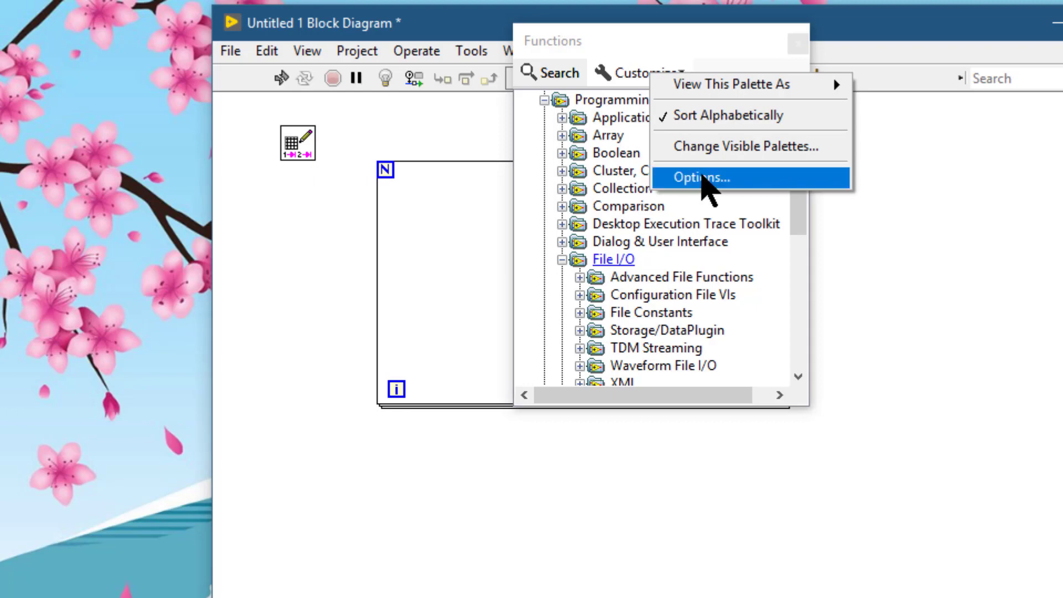
left_click(703, 176)
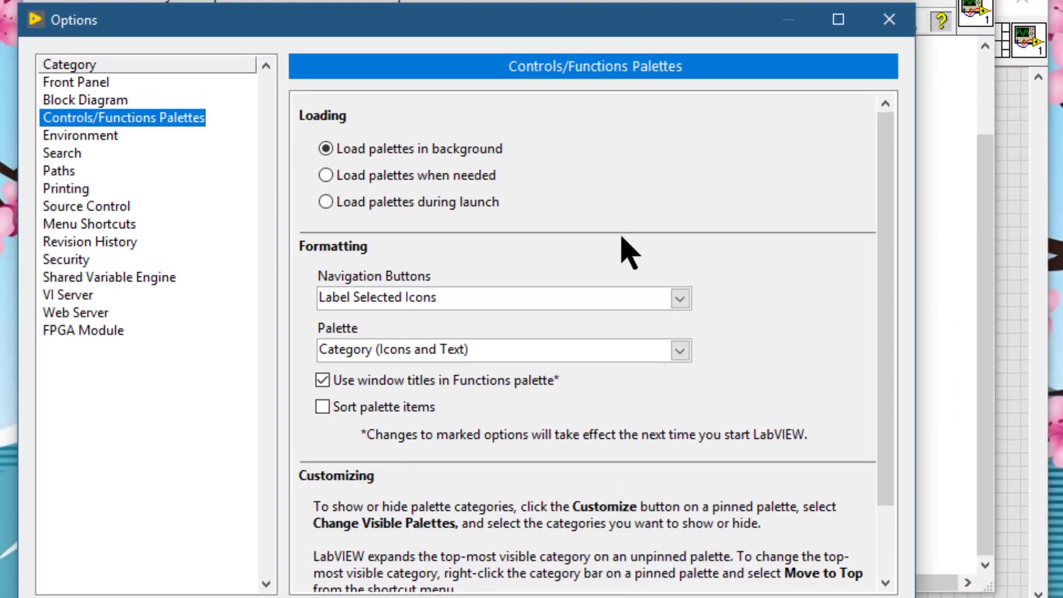
scroll(680, 243, "down", 3)
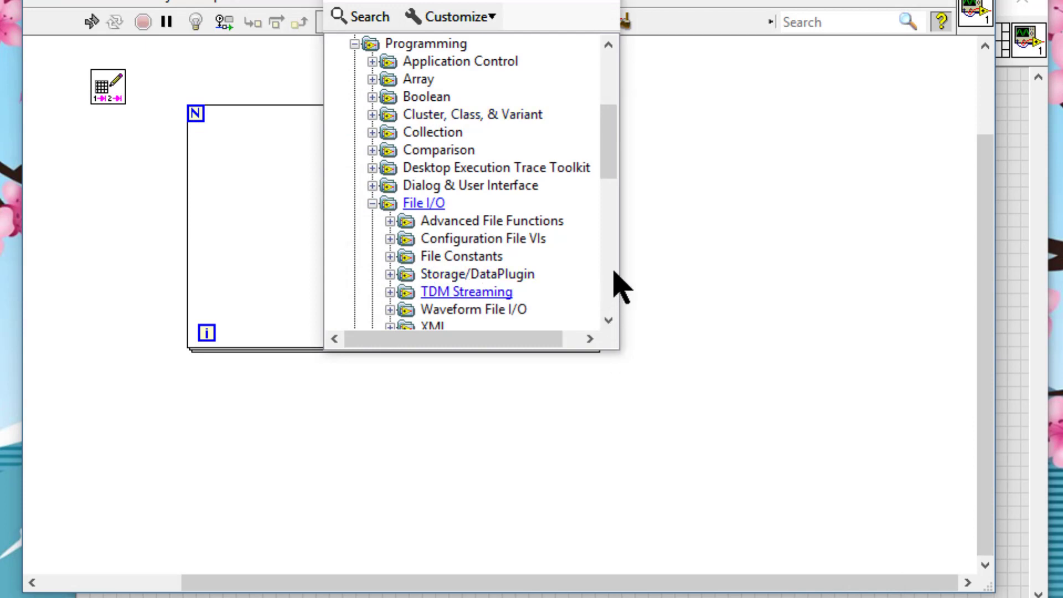
Widen the palette, switch it to Icons and Text view, and restore its default size
left_click_drag(620, 268, 825, 261)
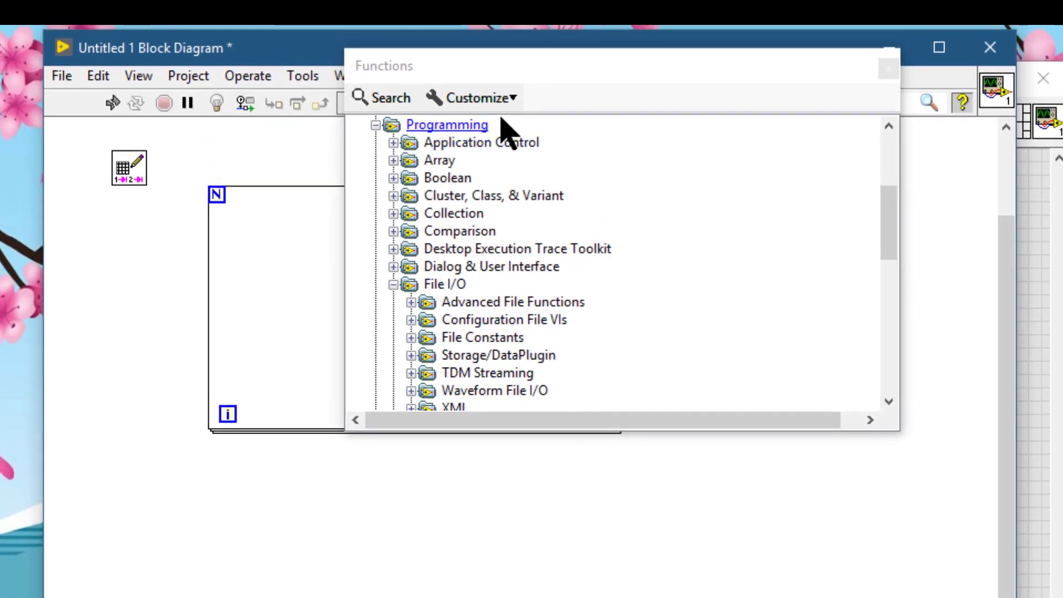
left_click(496, 100)
mouse_move(510, 110)
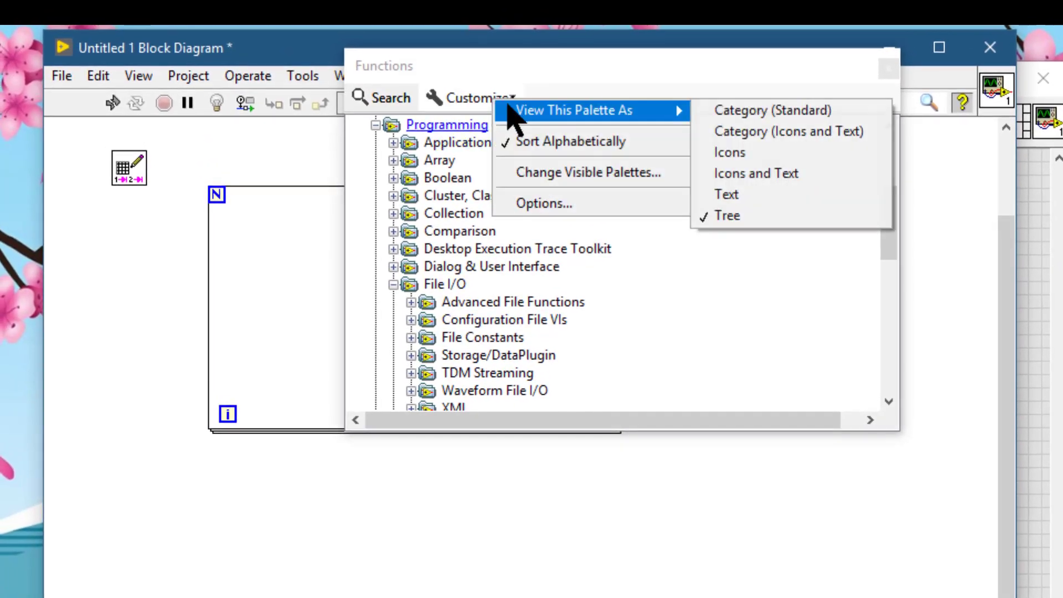
left_click(730, 175)
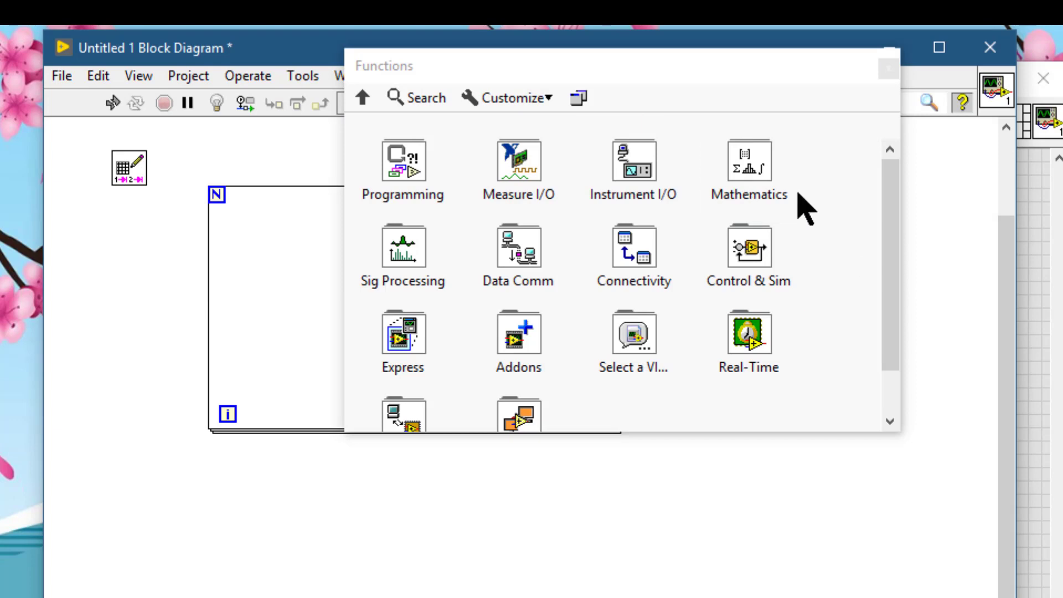
left_click(578, 99)
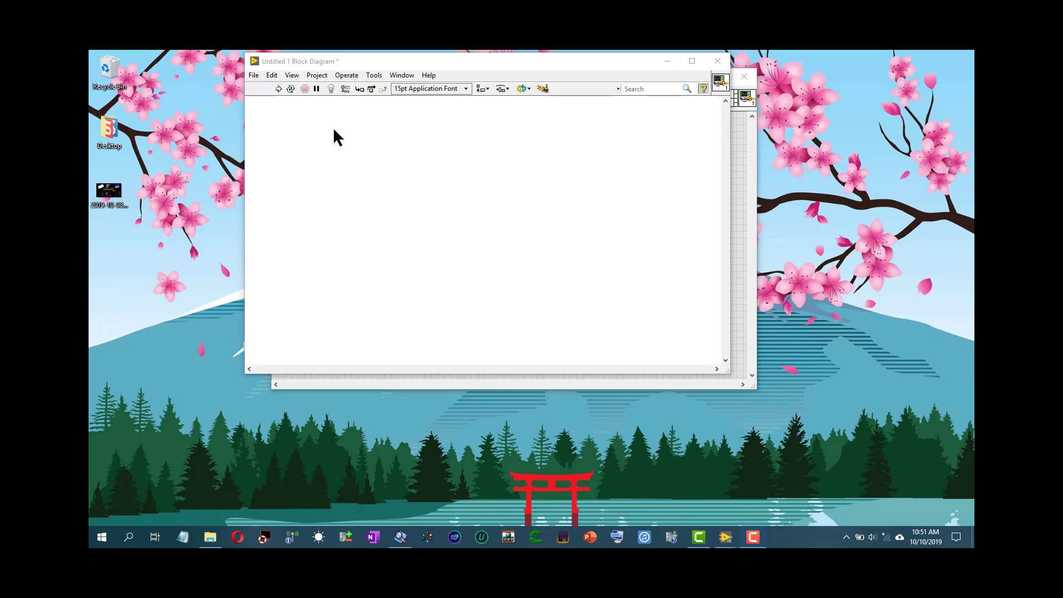
right_click(332, 120)
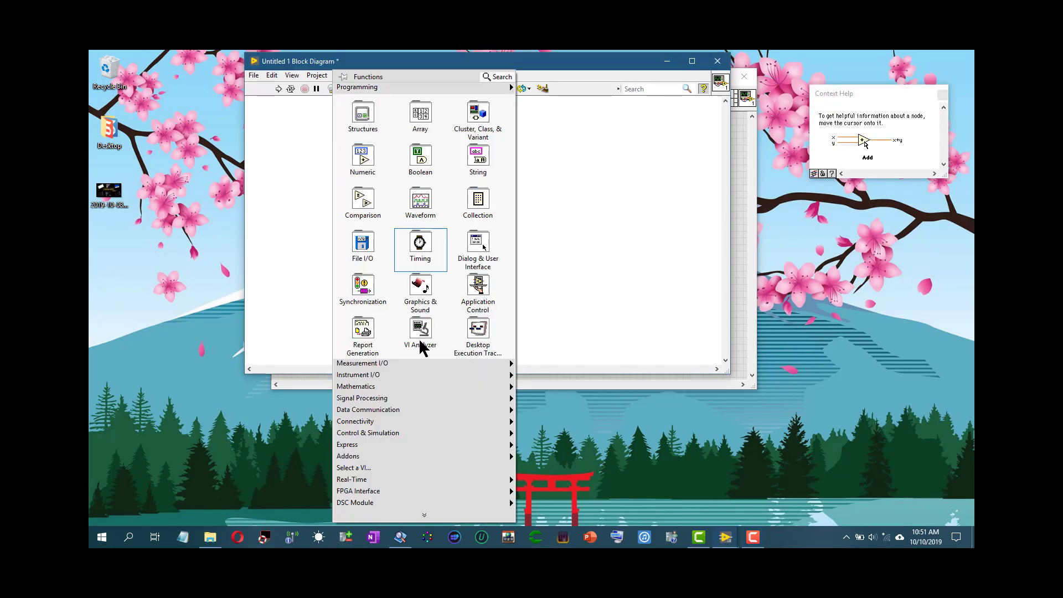
mouse_move(393, 456)
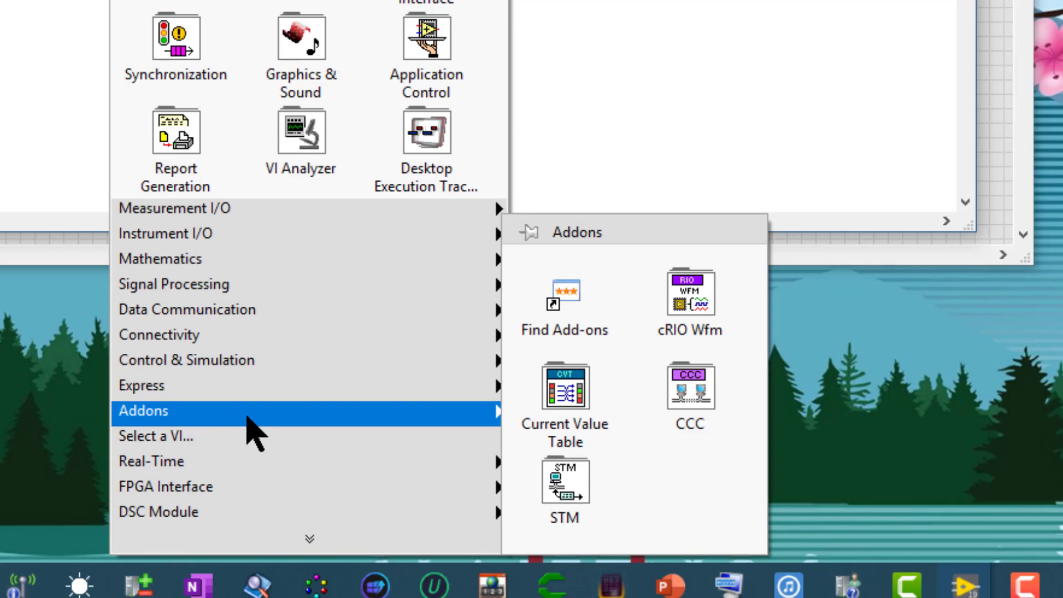
mouse_move(217, 337)
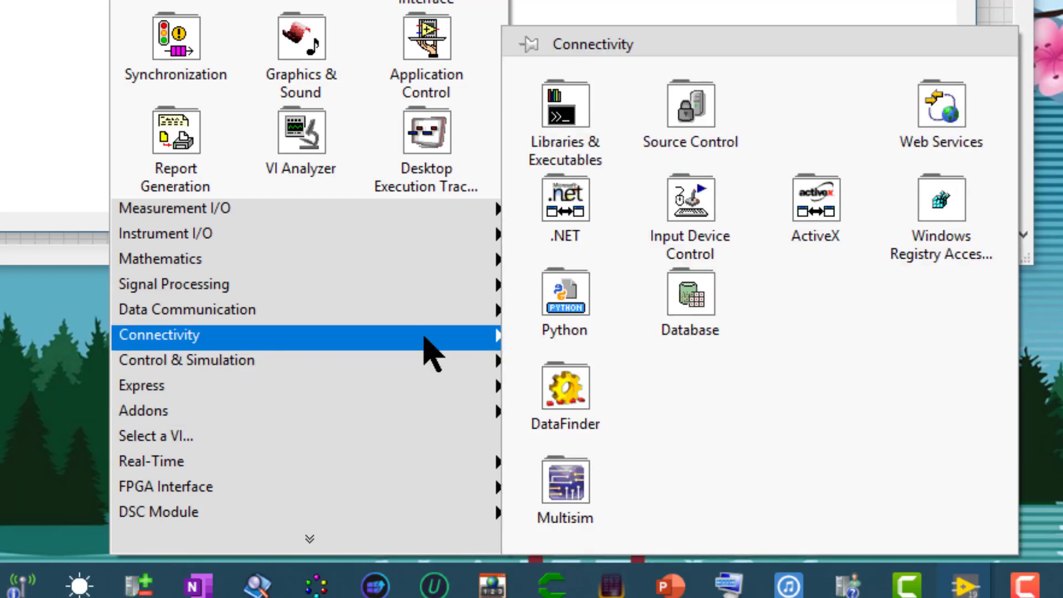
mouse_move(705, 304)
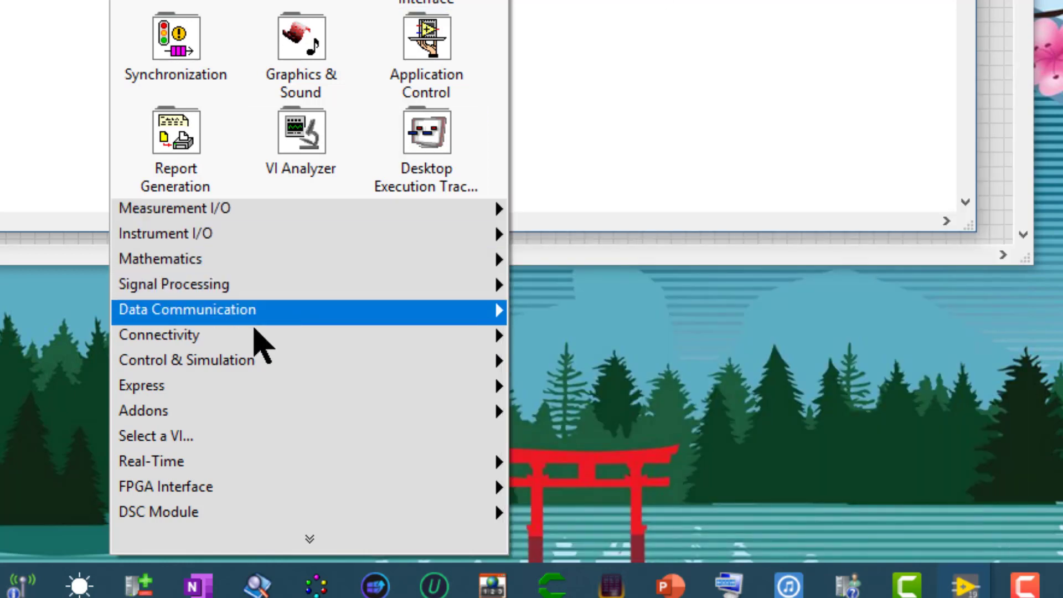
mouse_move(217, 408)
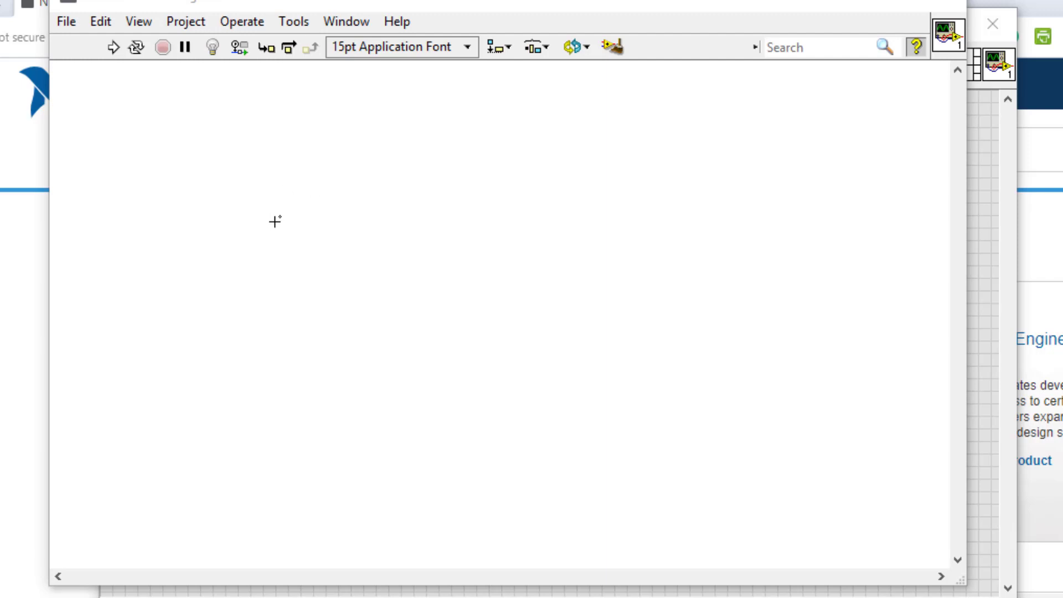
Bring up the palettes on the diagram and start a palette search for random
right_click(234, 123)
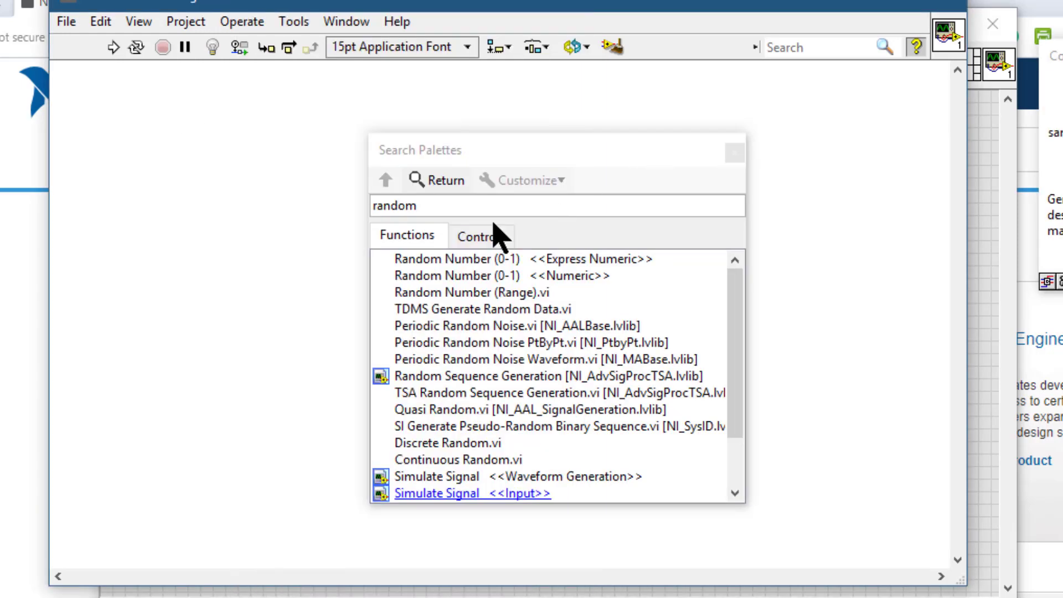
left_click(458, 210)
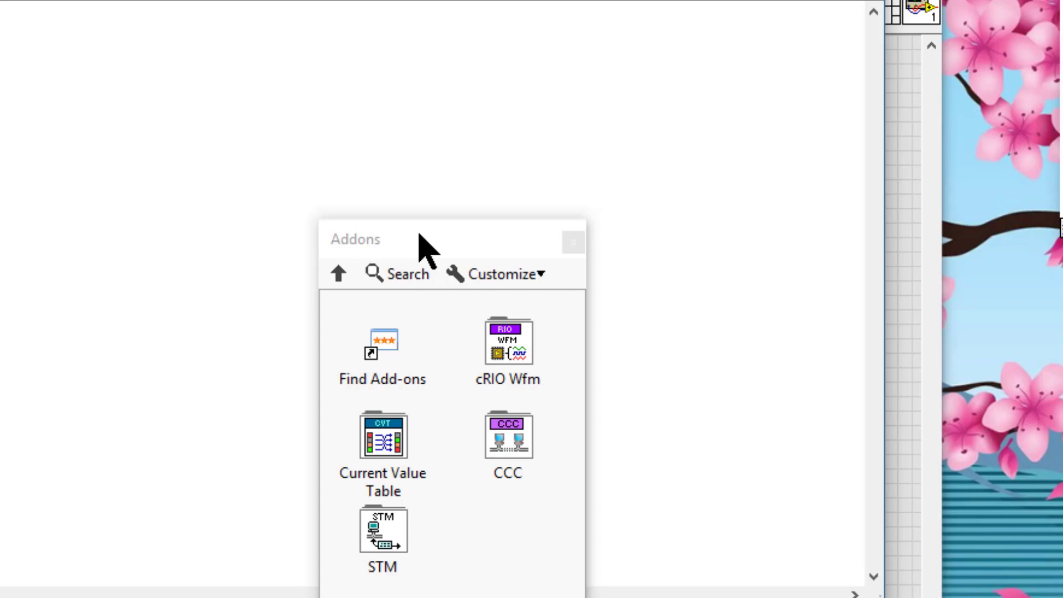
Launch Find Add-ons from the Addons palette to open the NI Tools Network page
left_click(387, 342)
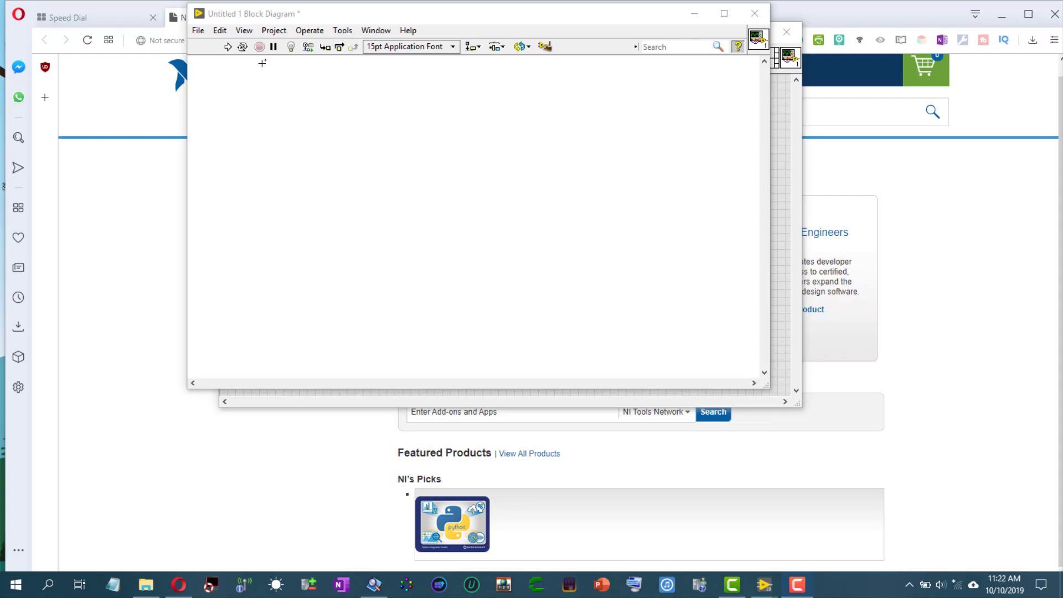
Pick up a For Loop from the Functions palette's Structures subpalette
right_click(269, 61)
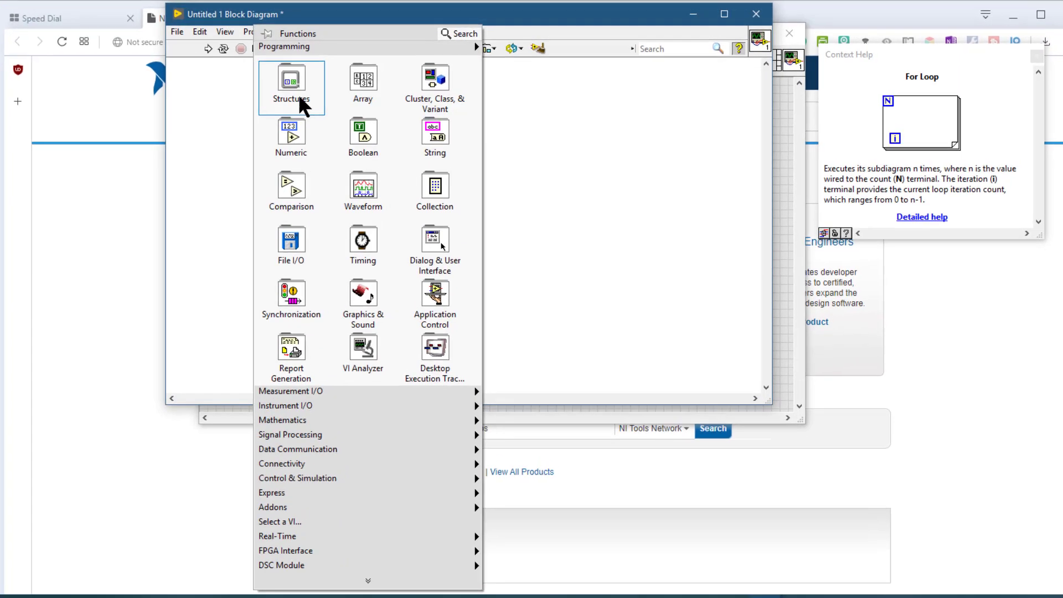
mouse_move(299, 99)
left_click(362, 126)
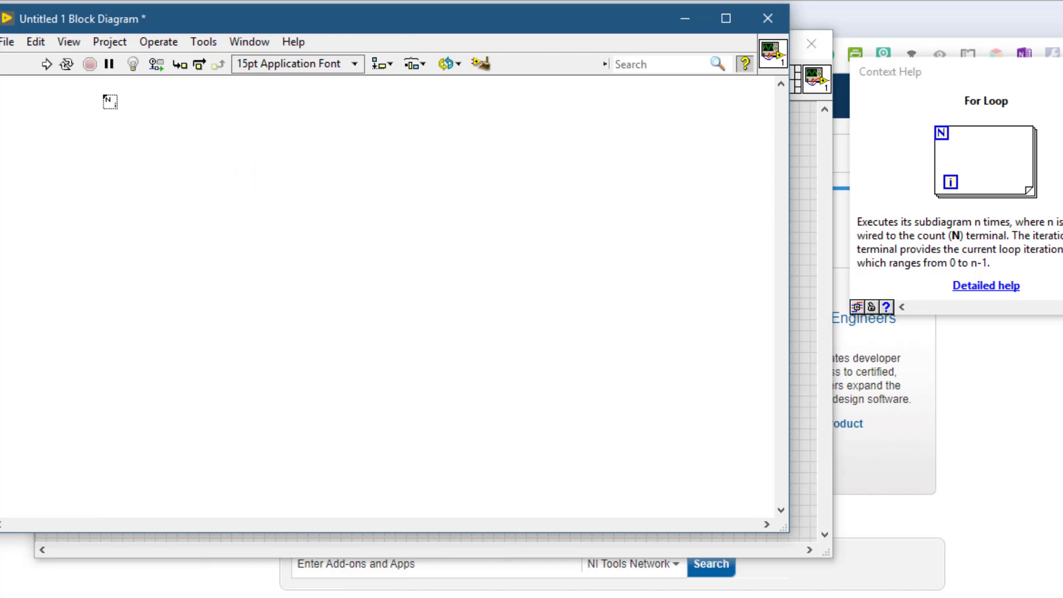
Pin the Functions palette and add the For Loop from Structures to Favorites
right_click(108, 100)
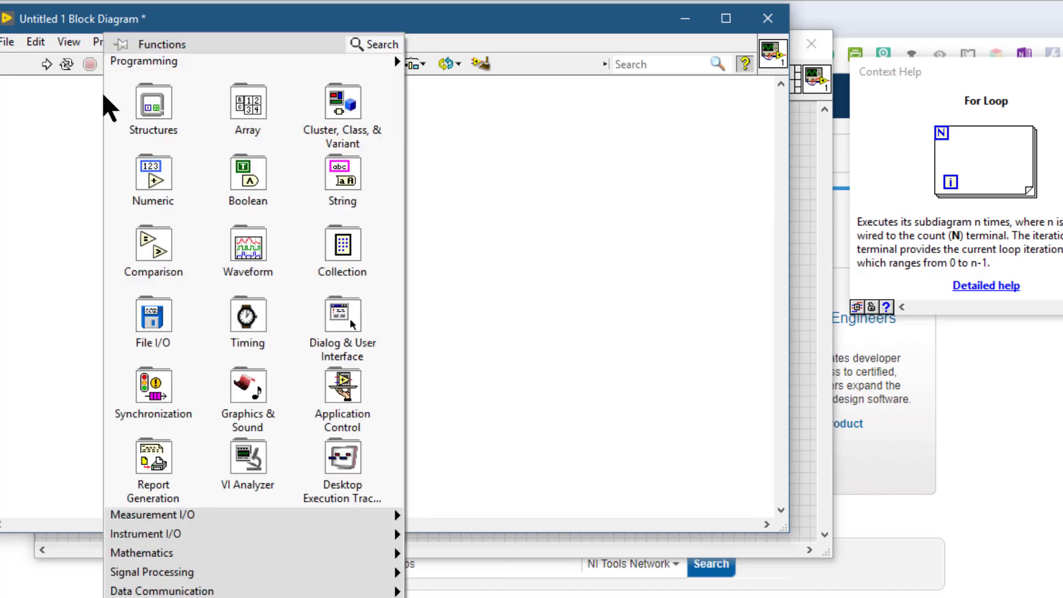
left_click(117, 44)
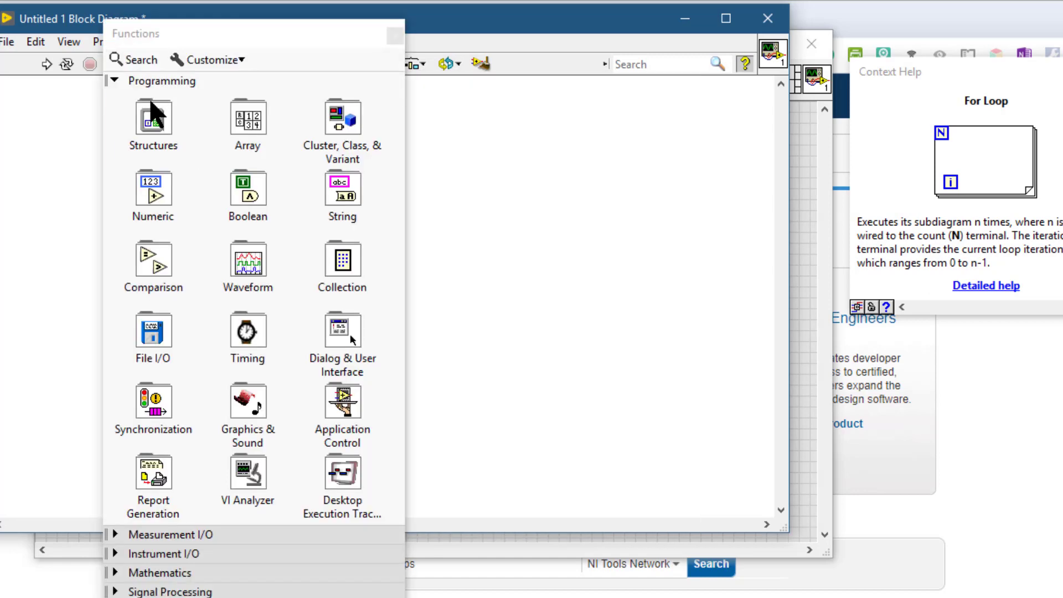
left_click(151, 123)
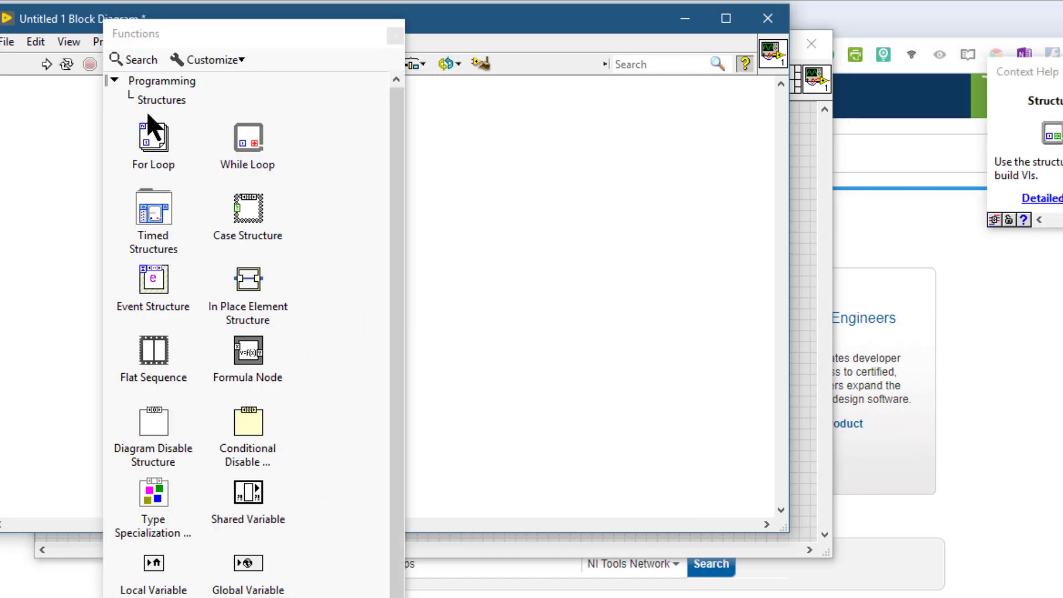
right_click(154, 154)
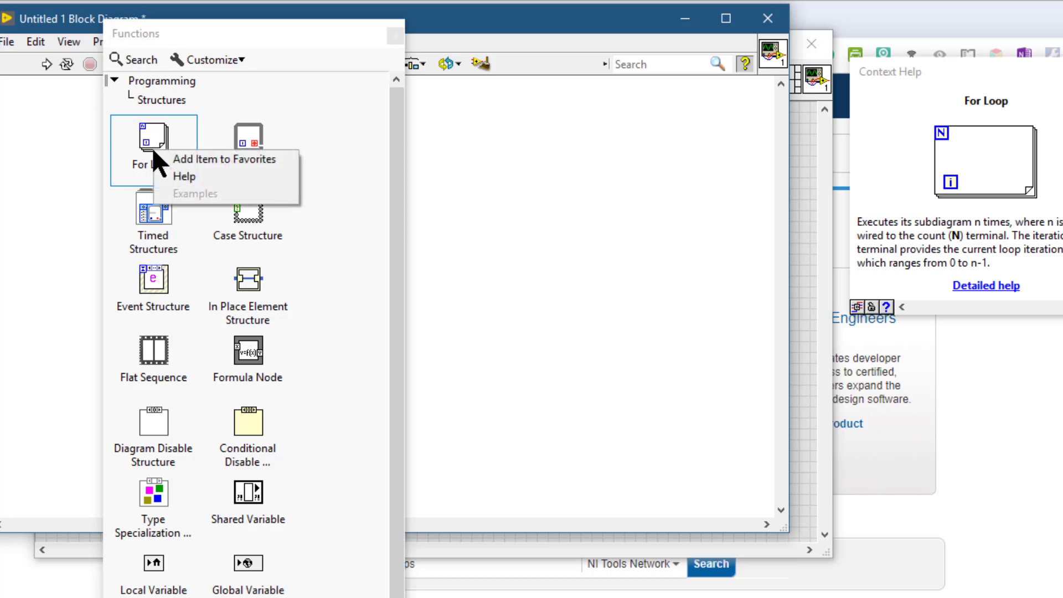
left_click(200, 175)
Expand the Favorites category to check that it contains the For Loop
left_click_drag(389, 313, 418, 526)
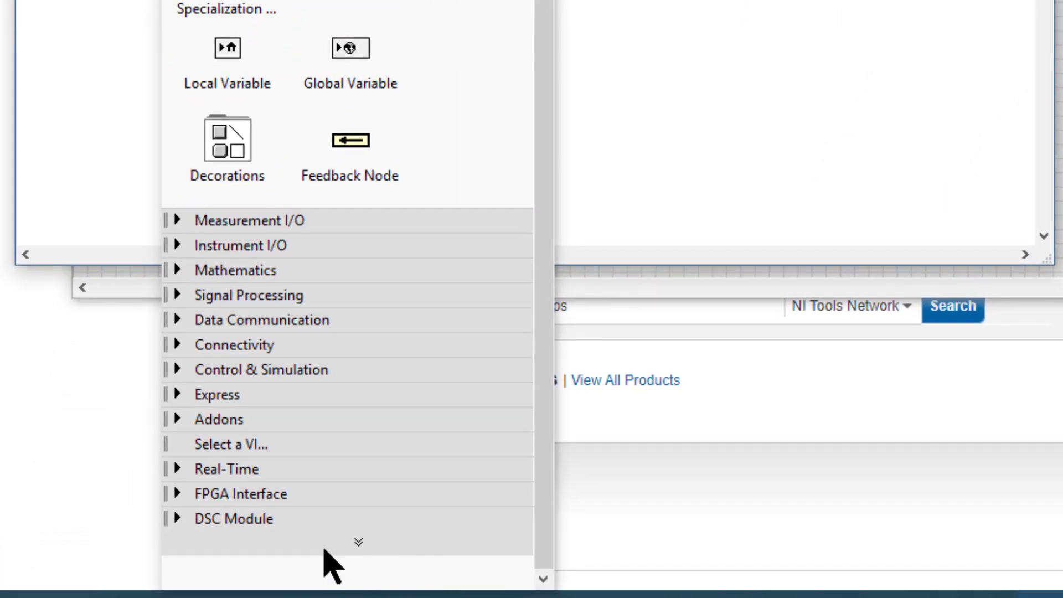
left_click(324, 548)
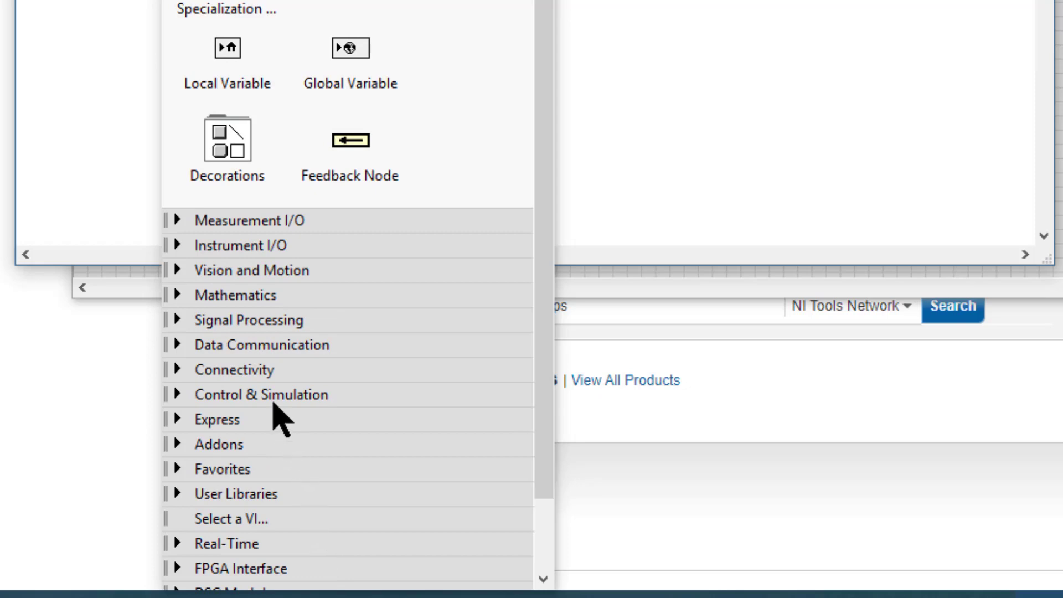
left_click(239, 470)
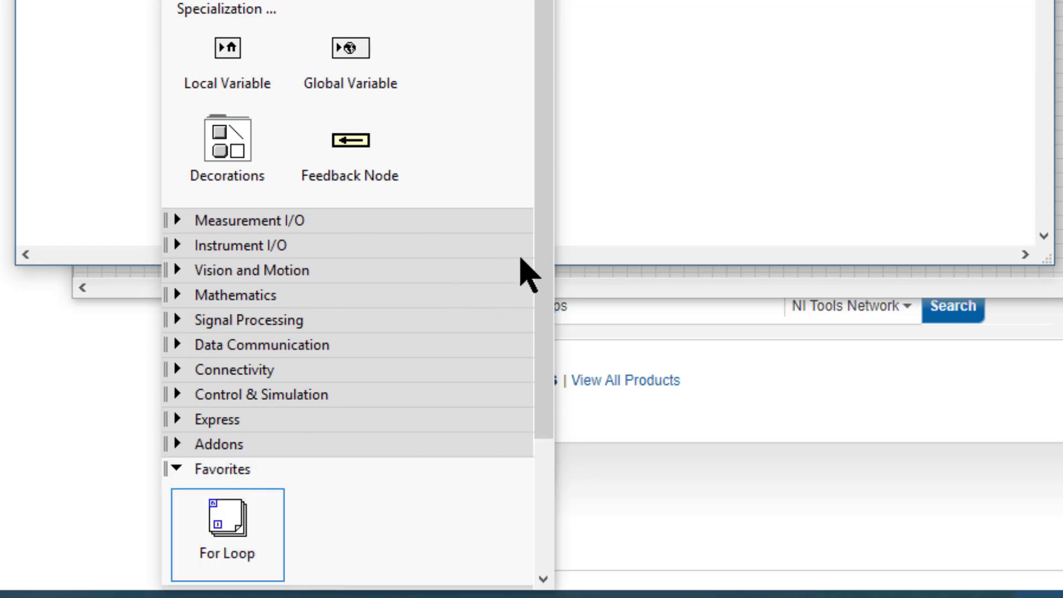
left_click_drag(546, 272, 532, 473)
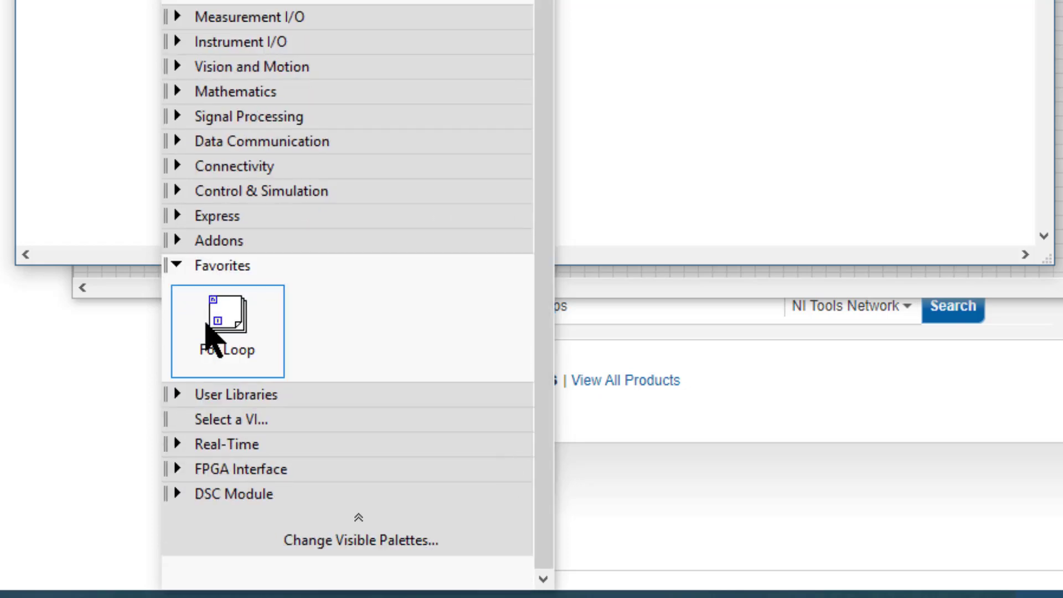
right_click(242, 331)
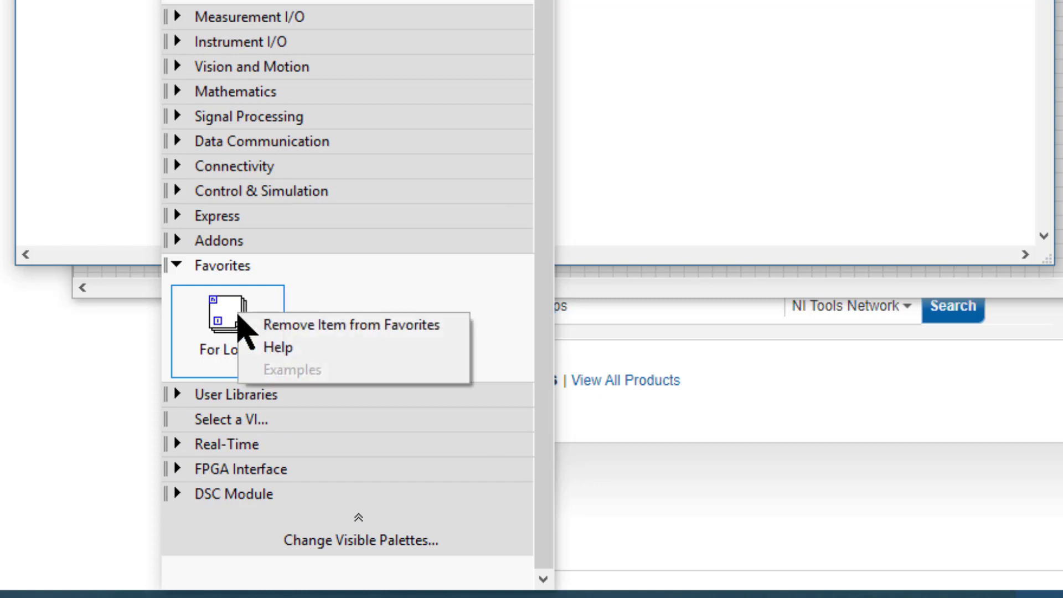